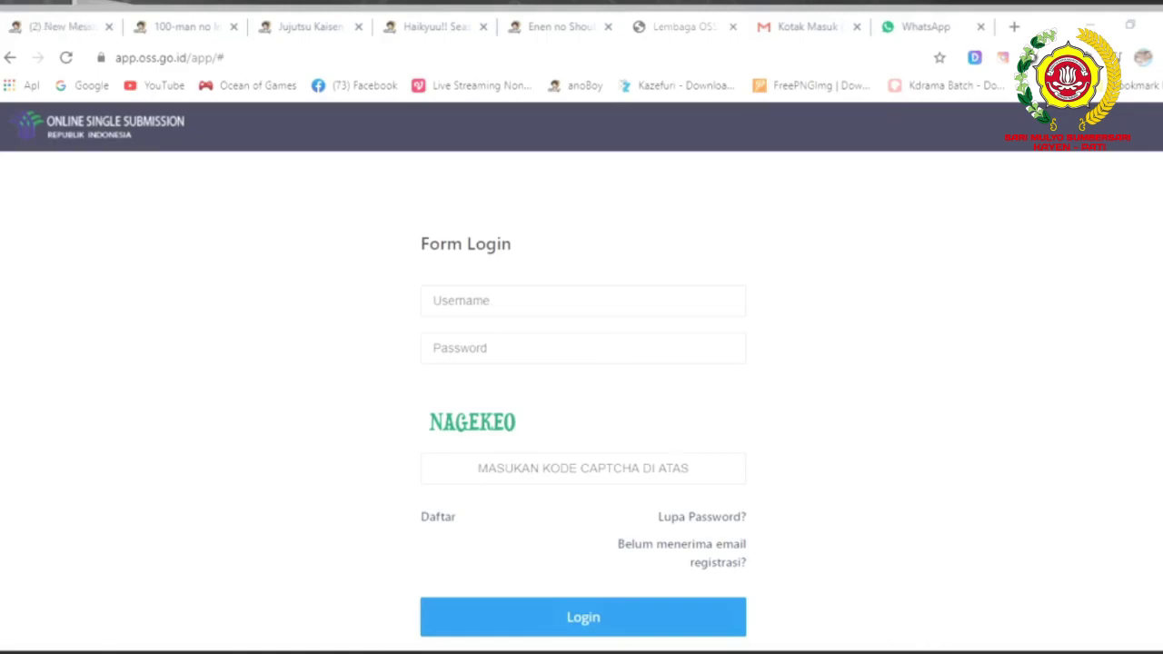
Start a new Daftar registration, keeping KTP as the identity type, and enter the NIK.
{"action": "left_click", "coordinate": [440, 525]}
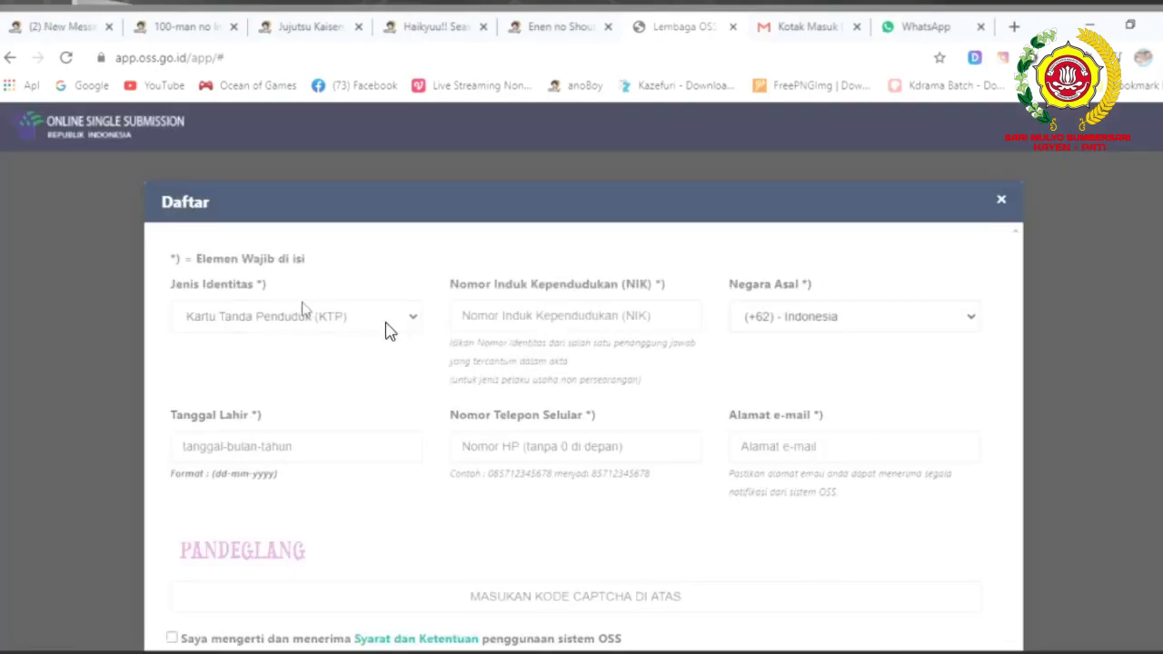
{"action": "left_click", "coordinate": [307, 318]}
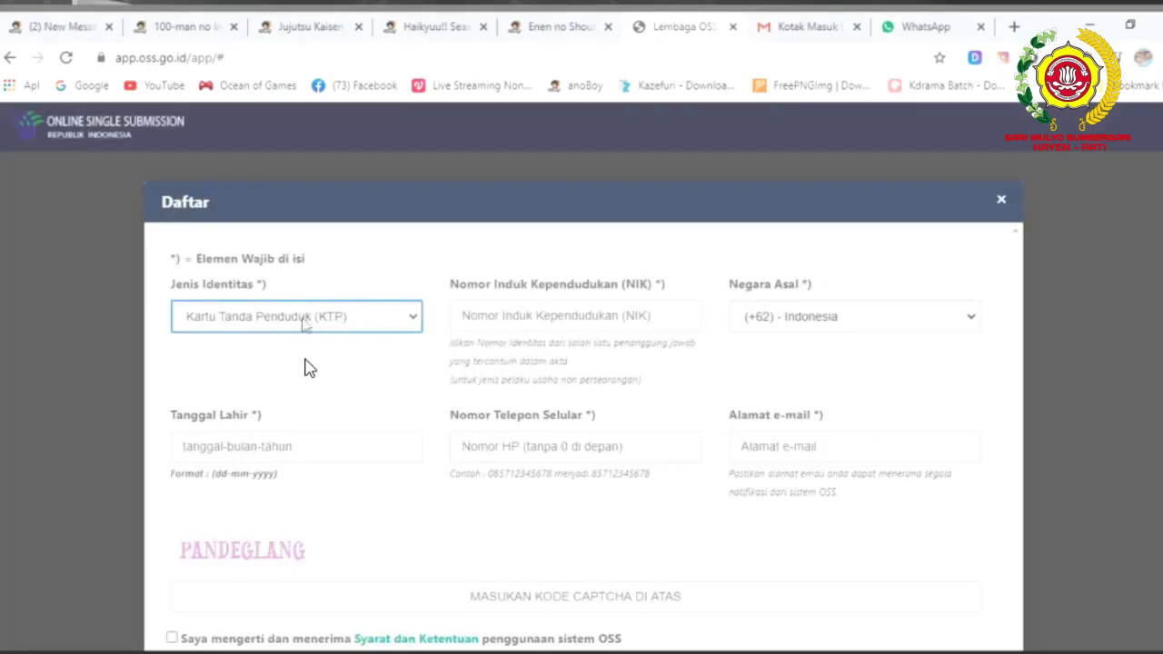
{"action": "left_click", "coordinate": [483, 315]}
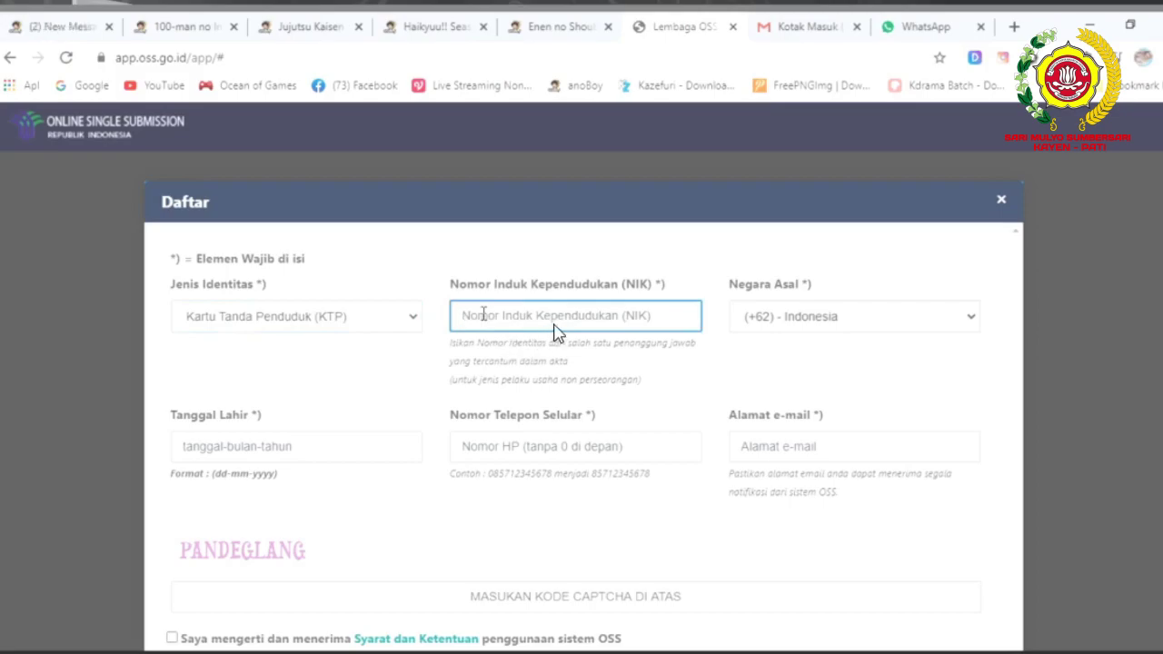
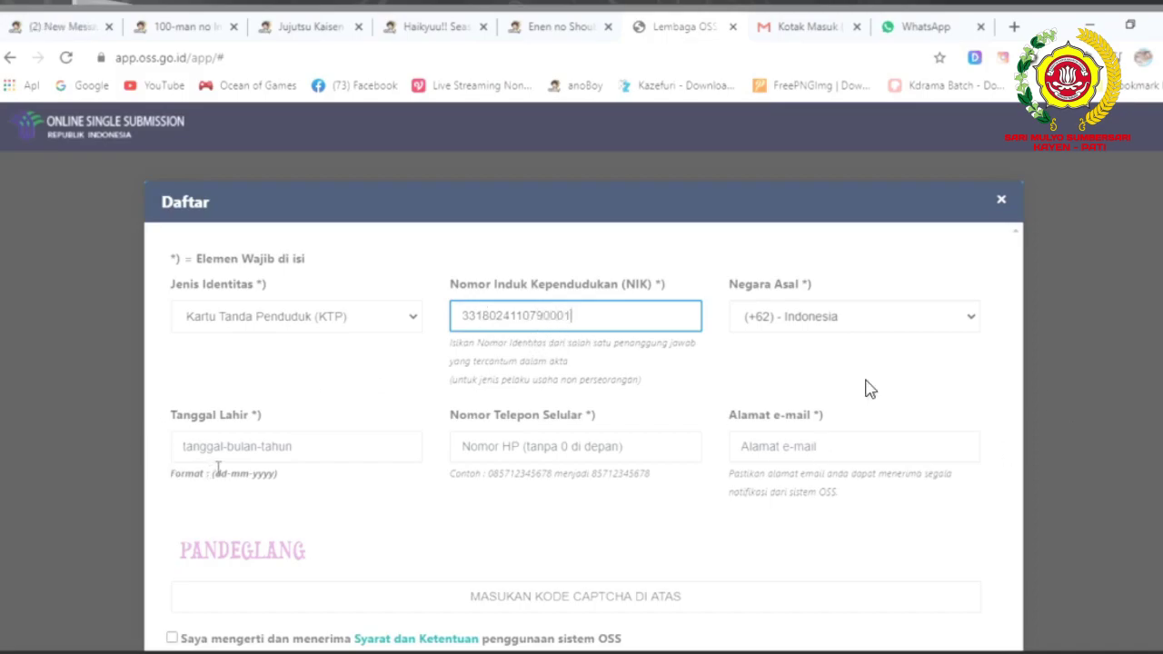
Enter the birth date in dd-mm-yyyy format and the mobile number without its leading 0.
{"action": "key", "text": "Tab"}
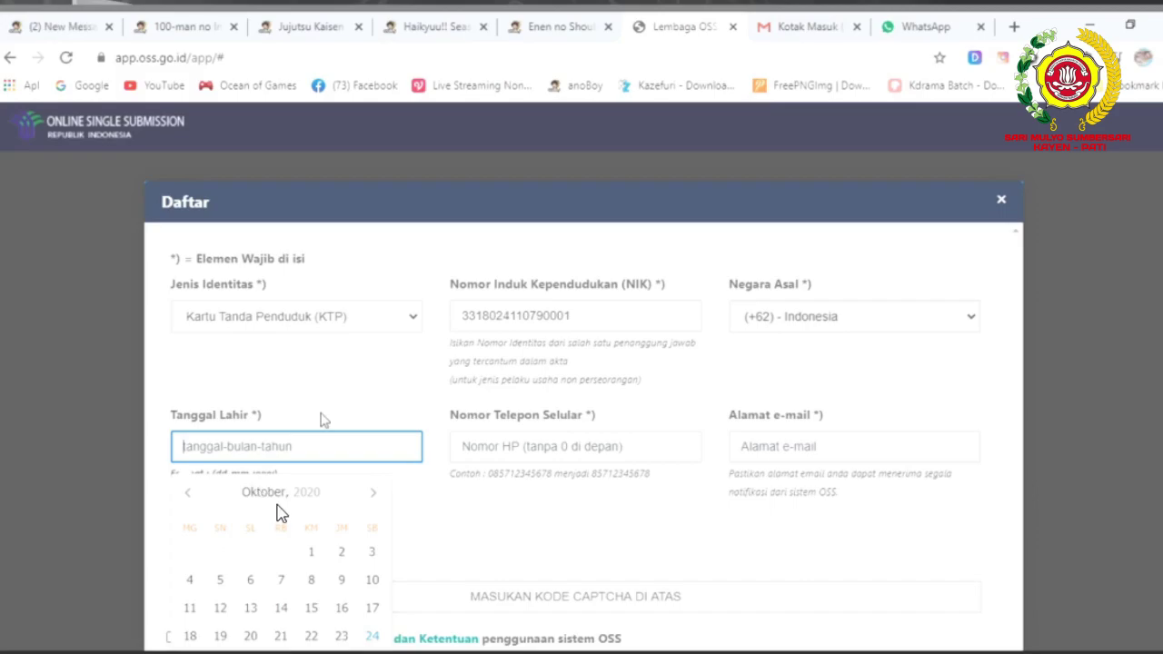
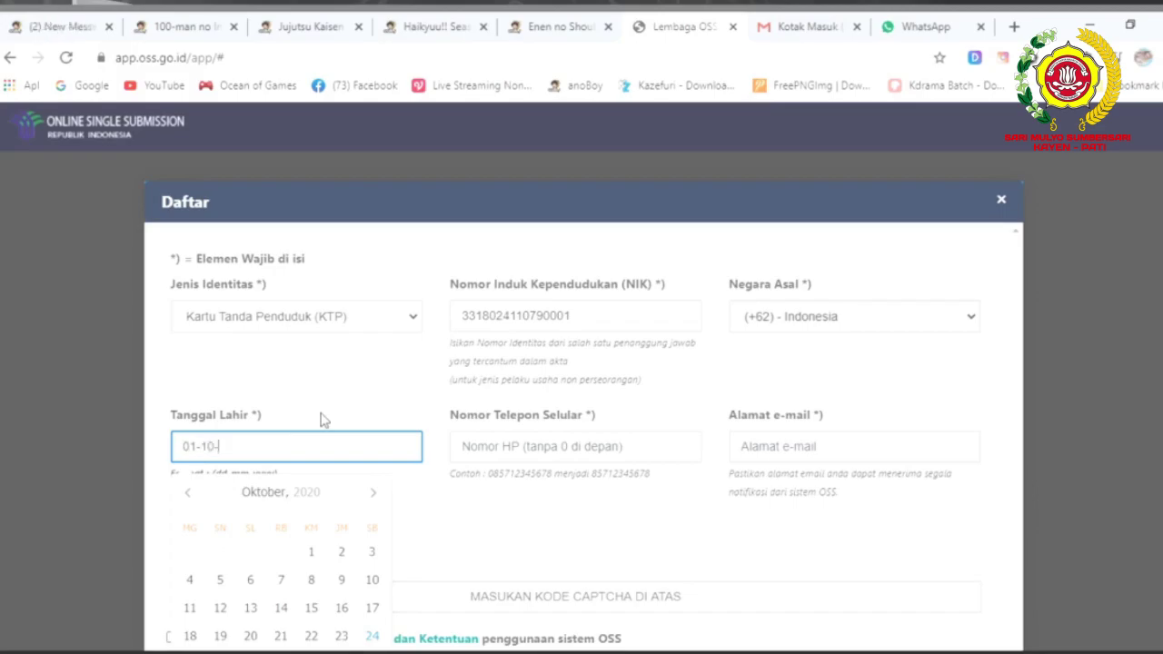
{"action": "left_click", "coordinate": [436, 542]}
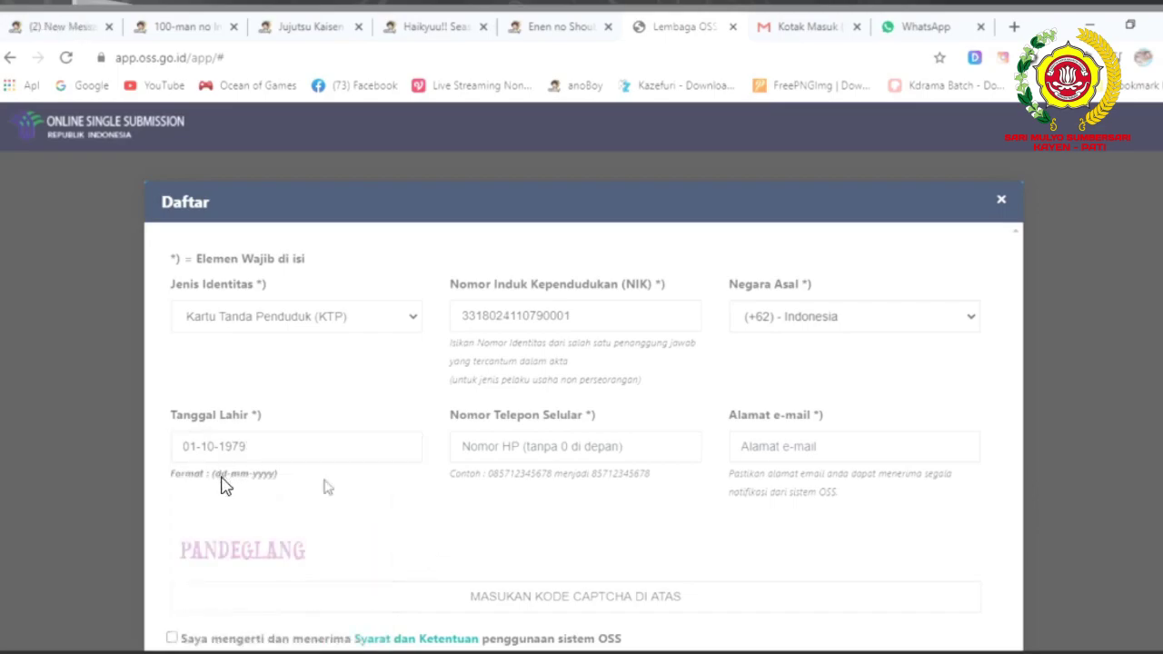
{"action": "left_click", "coordinate": [534, 446]}
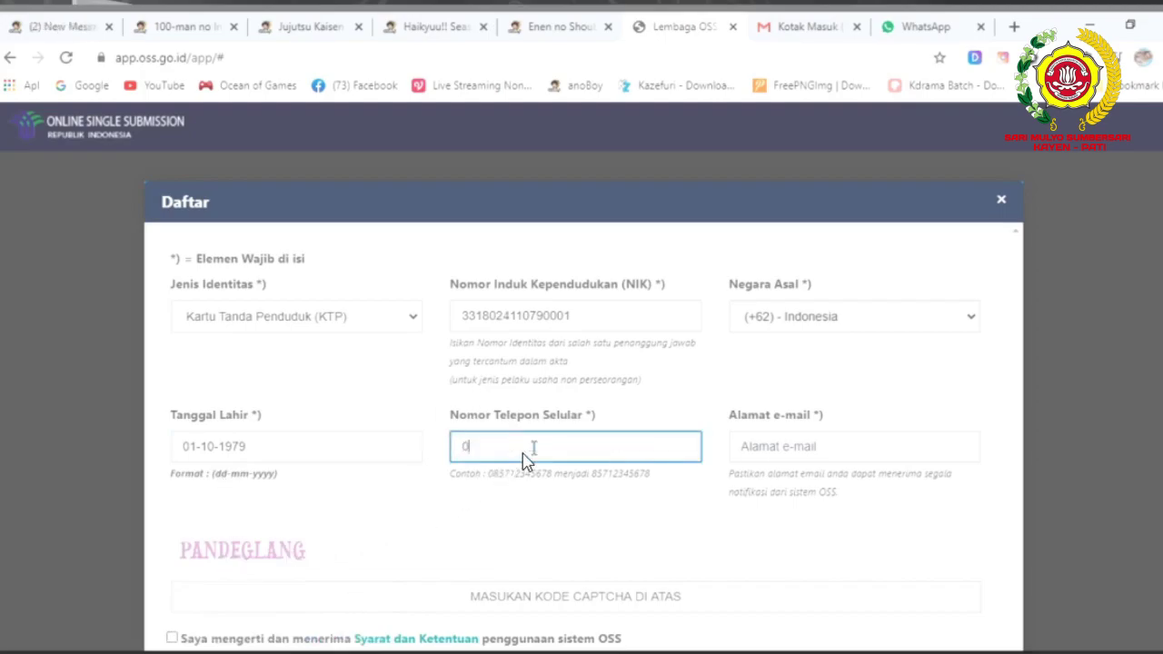
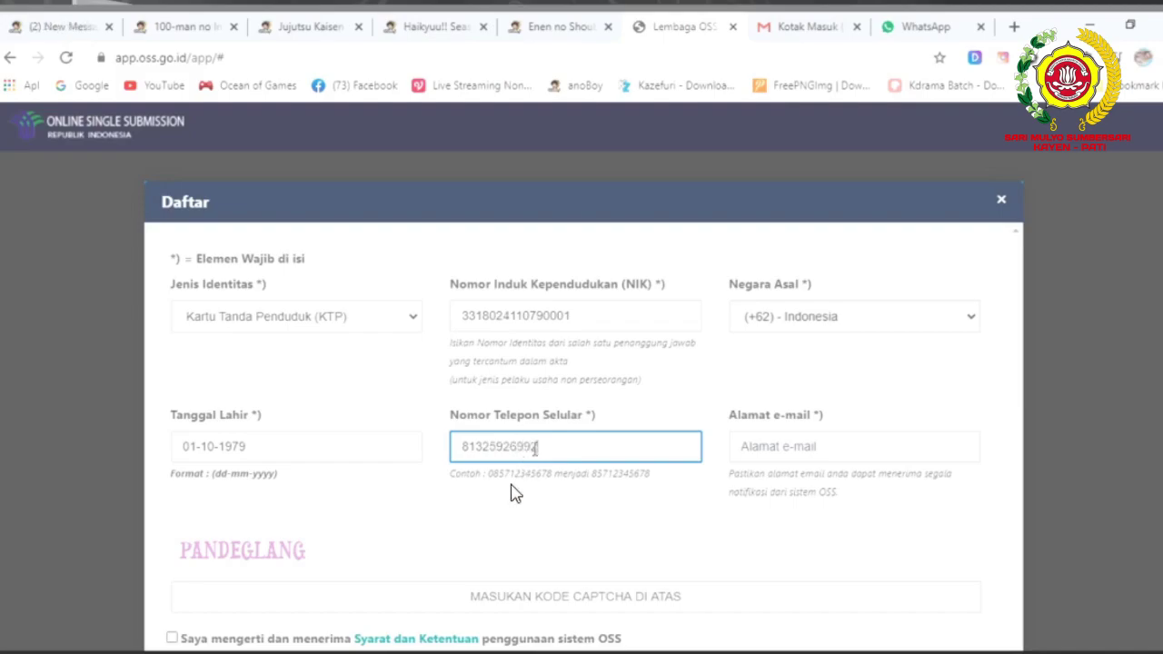
Paste the e-mail address, accept the OSS terms, fill in the captcha and submit the registration.
{"action": "left_click", "coordinate": [788, 452]}
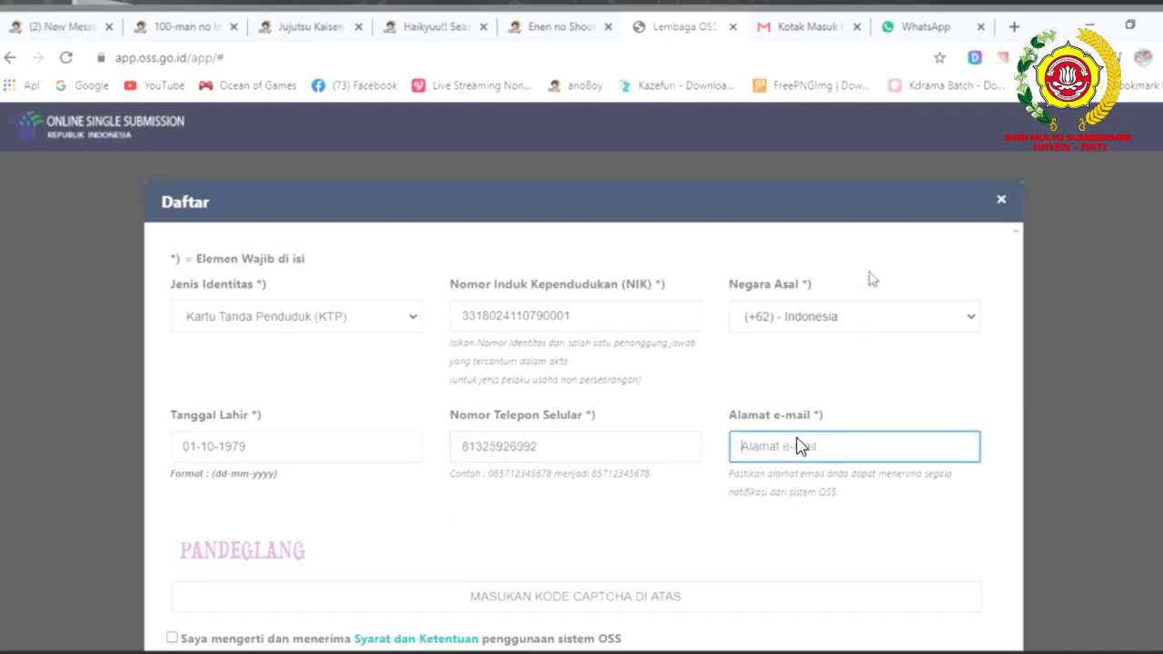
{"action": "key", "text": "ctrl+v"}
{"action": "scroll", "coordinate": [792, 506], "scroll_direction": "down", "scroll_amount": 2}
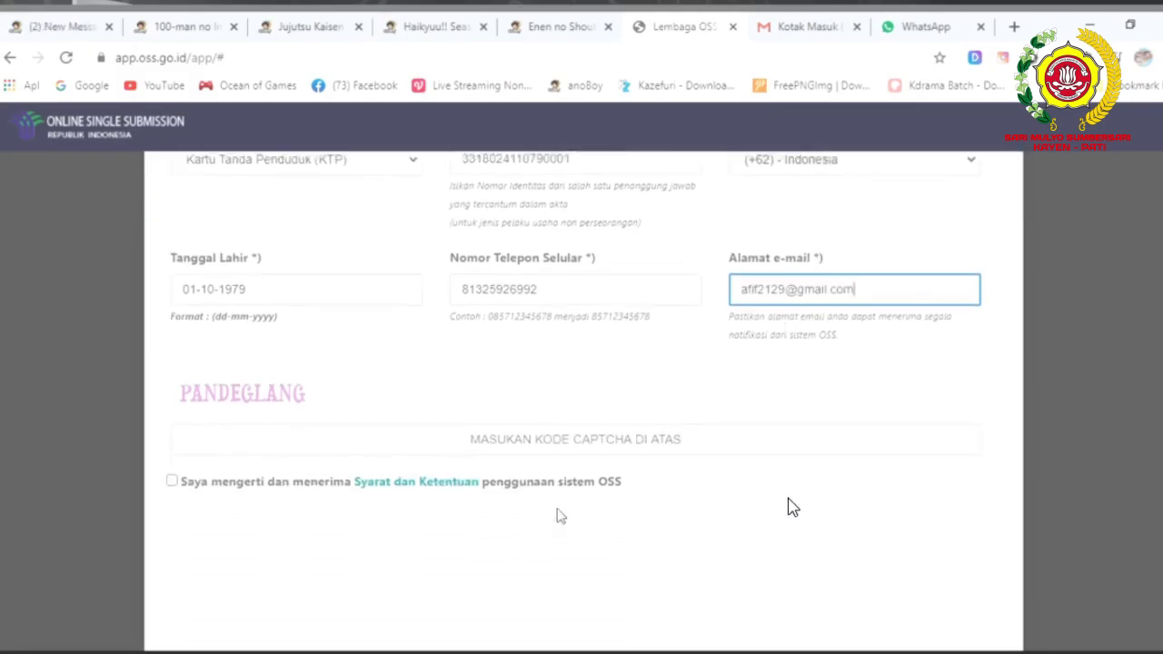
{"action": "left_click", "coordinate": [173, 463]}
{"action": "left_click", "coordinate": [246, 418]}
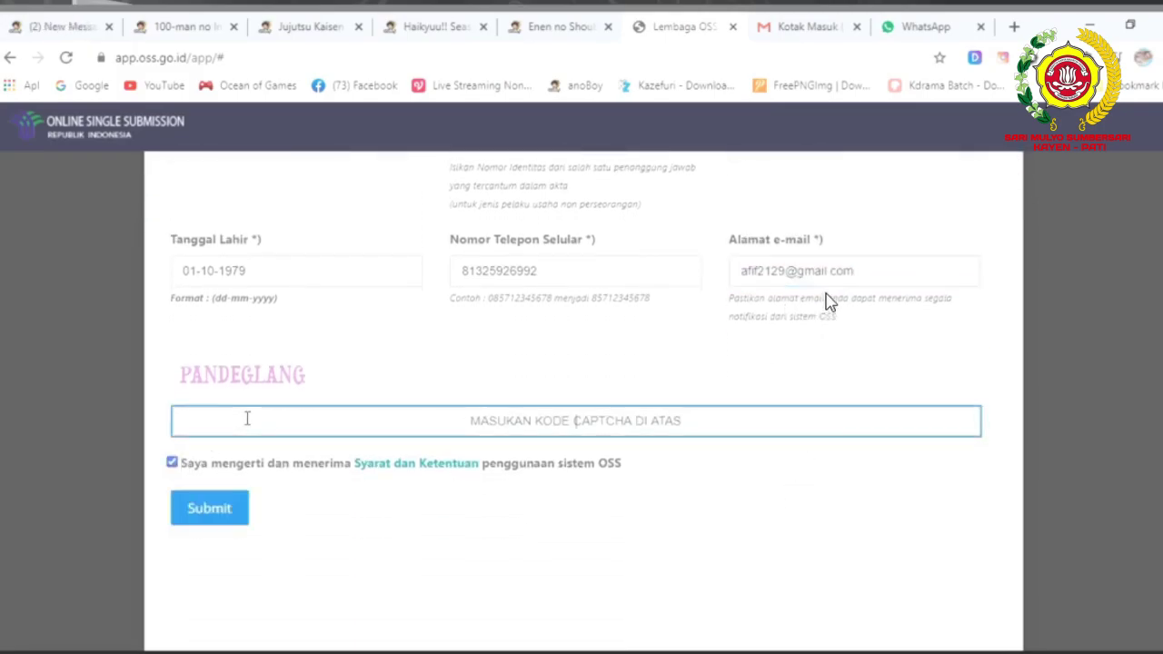
{"action": "type", "text": "PP"}
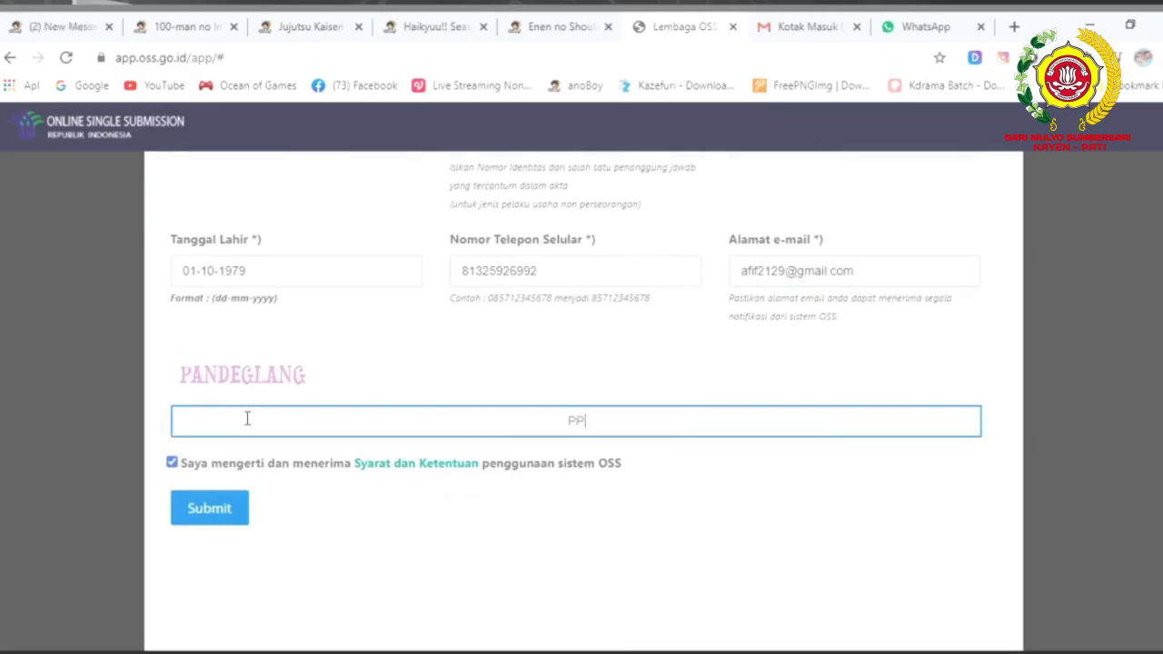
{"action": "key", "text": "BackSpace"}
{"action": "type", "text": "ANDEGLANG"}
{"action": "left_click", "coordinate": [202, 514]}
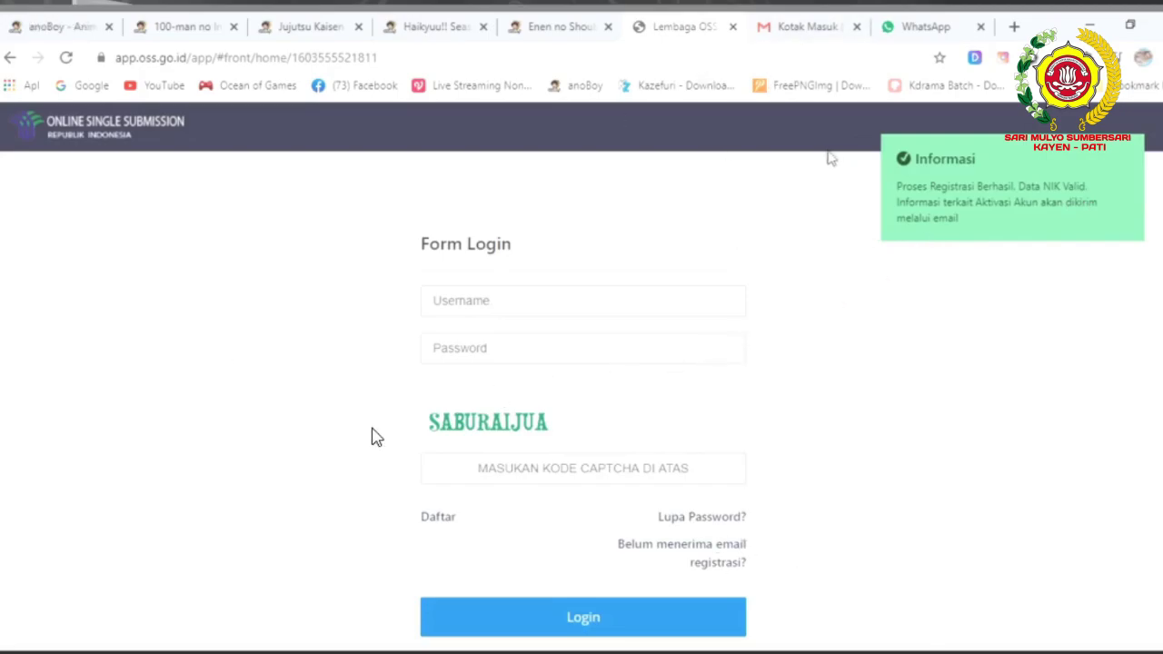
Refresh the Gmail inbox, open 'Registrasi Akses Sistem OSS' and scroll down to its activation link.
{"action": "left_click", "coordinate": [808, 30]}
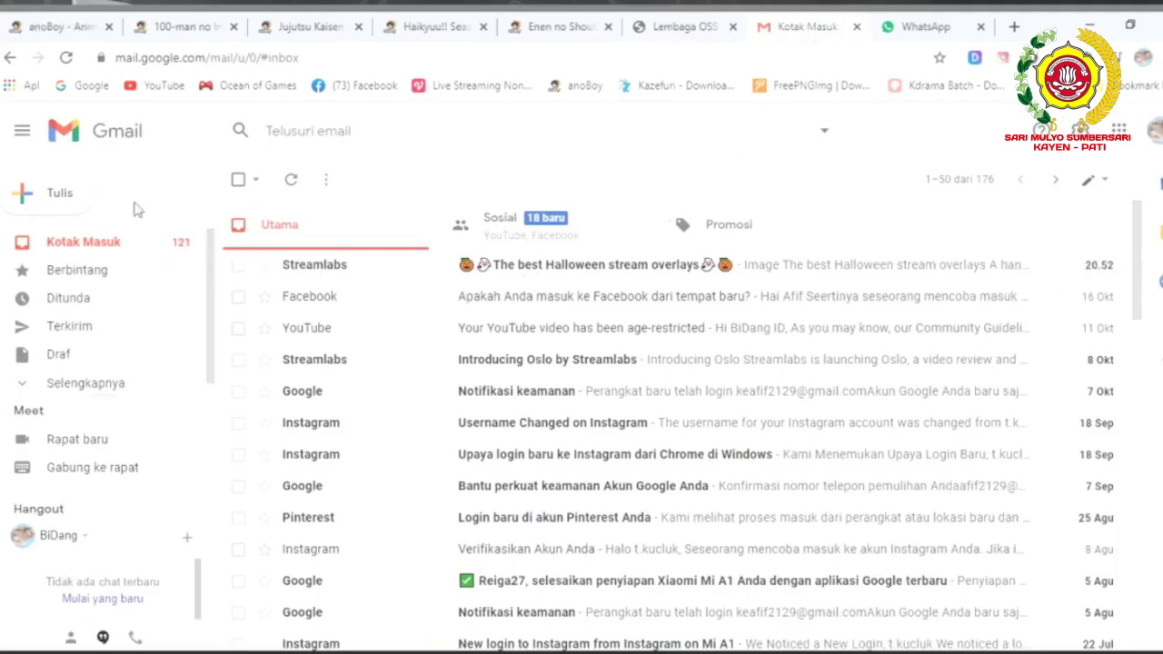
{"action": "left_click", "coordinate": [65, 57]}
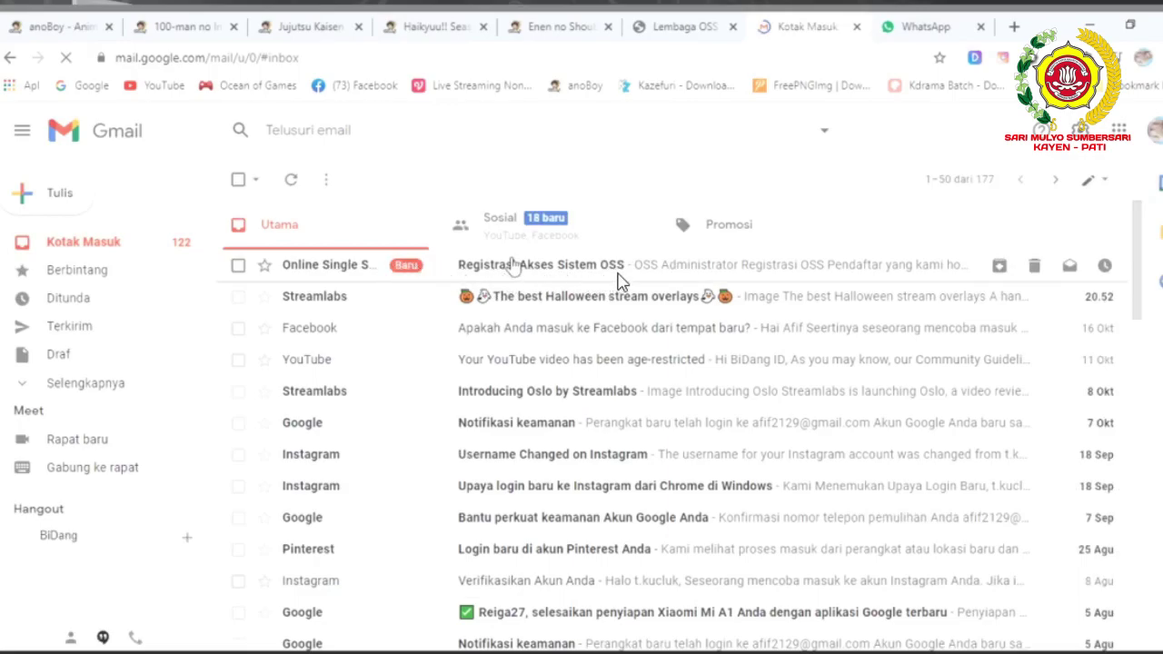
{"action": "left_click", "coordinate": [511, 264]}
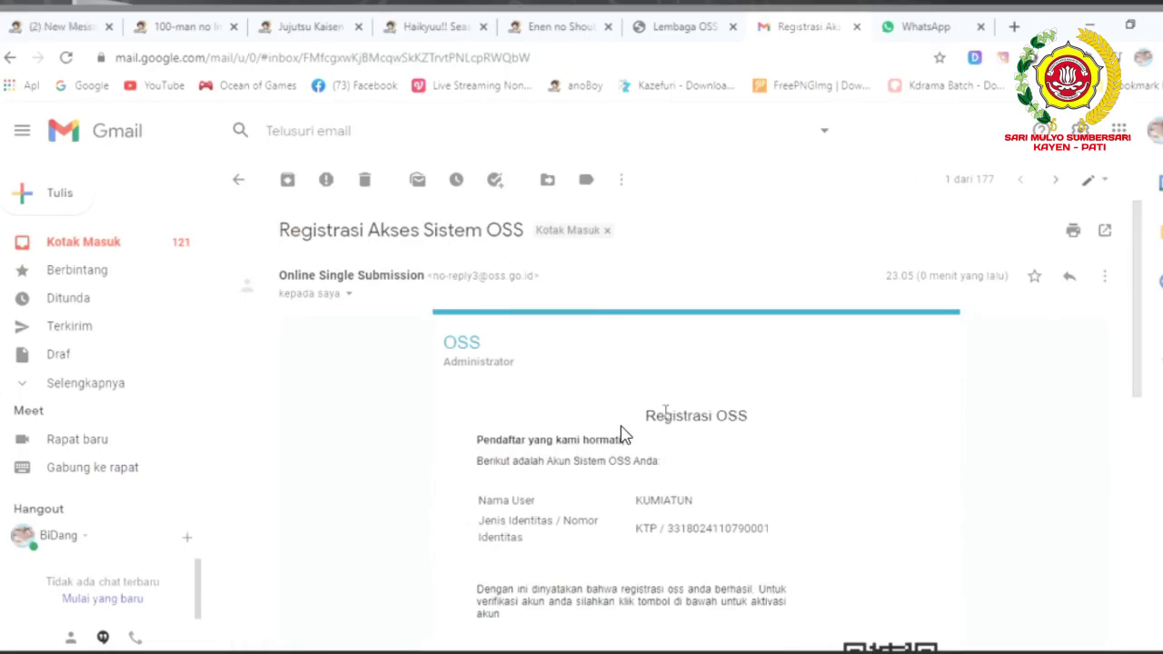
{"action": "scroll", "coordinate": [663, 418], "scroll_direction": "down", "scroll_amount": 3}
{"action": "scroll", "coordinate": [667, 418], "scroll_direction": "down", "scroll_amount": 3}
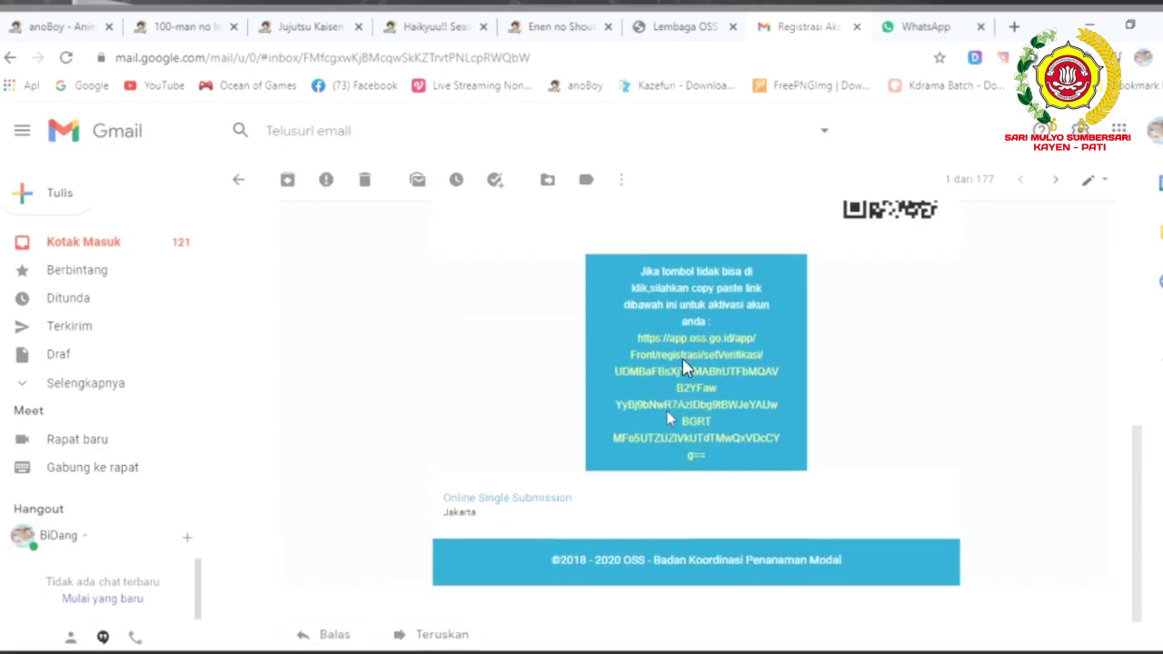
{"action": "scroll", "coordinate": [684, 367], "scroll_direction": "up", "scroll_amount": 5}
{"action": "scroll", "coordinate": [671, 418], "scroll_direction": "down", "scroll_amount": 2}
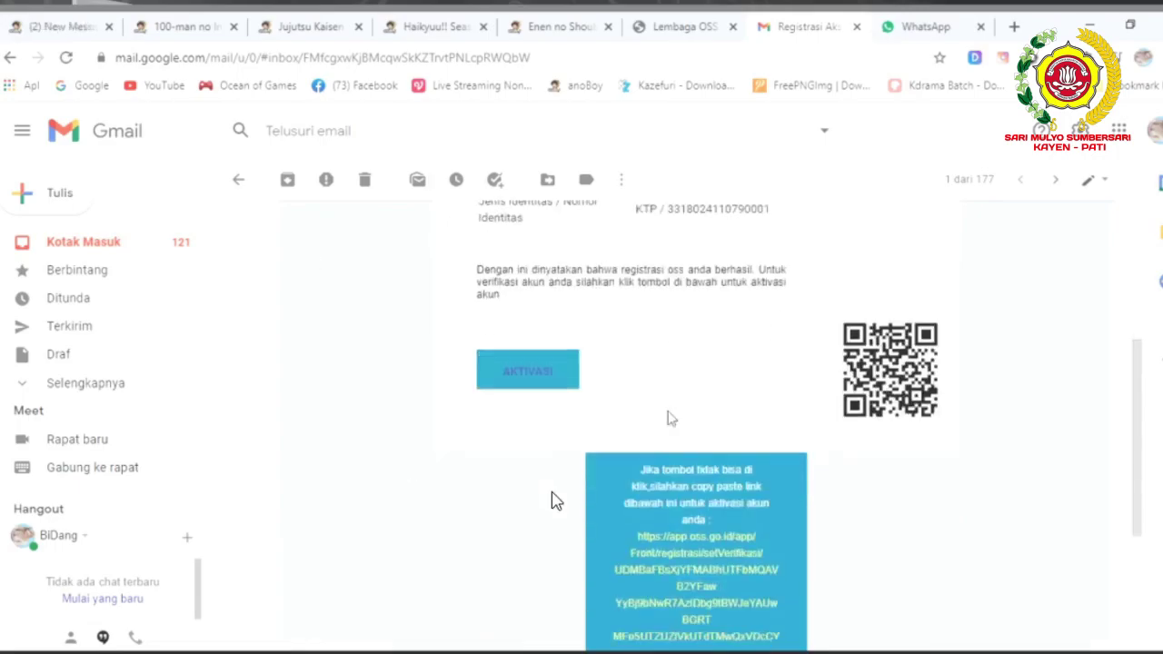
Follow the activation link to reach the 'Registrasi Berhasil' page, then close that tab.
{"action": "left_click", "coordinate": [688, 578]}
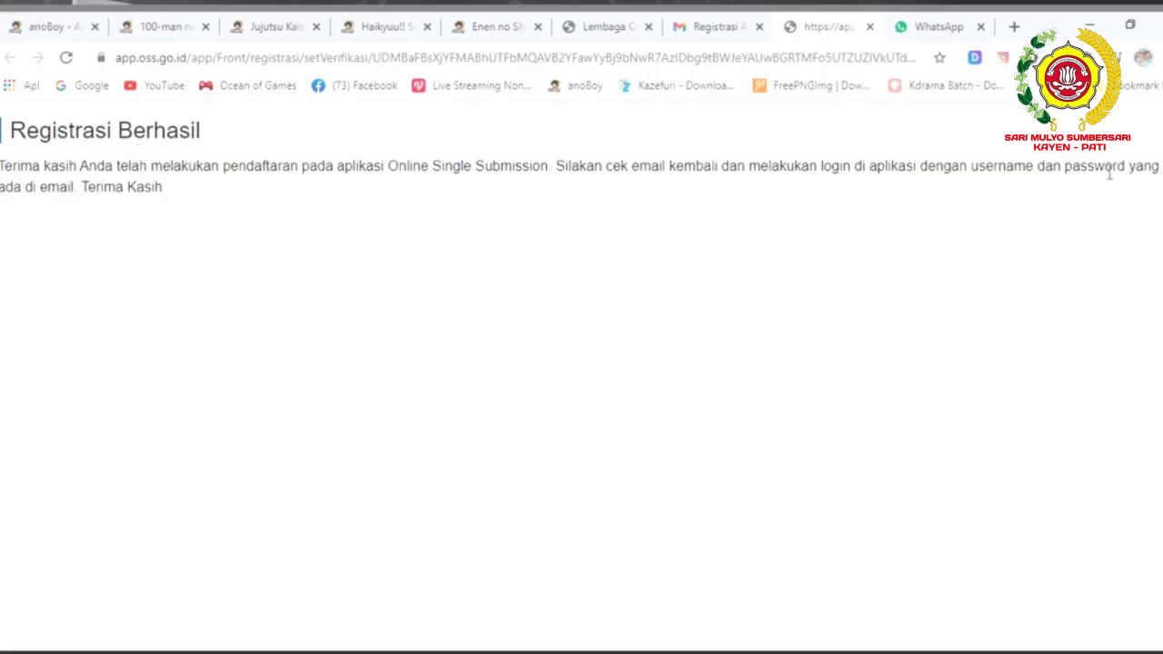
{"action": "left_click", "coordinate": [870, 27]}
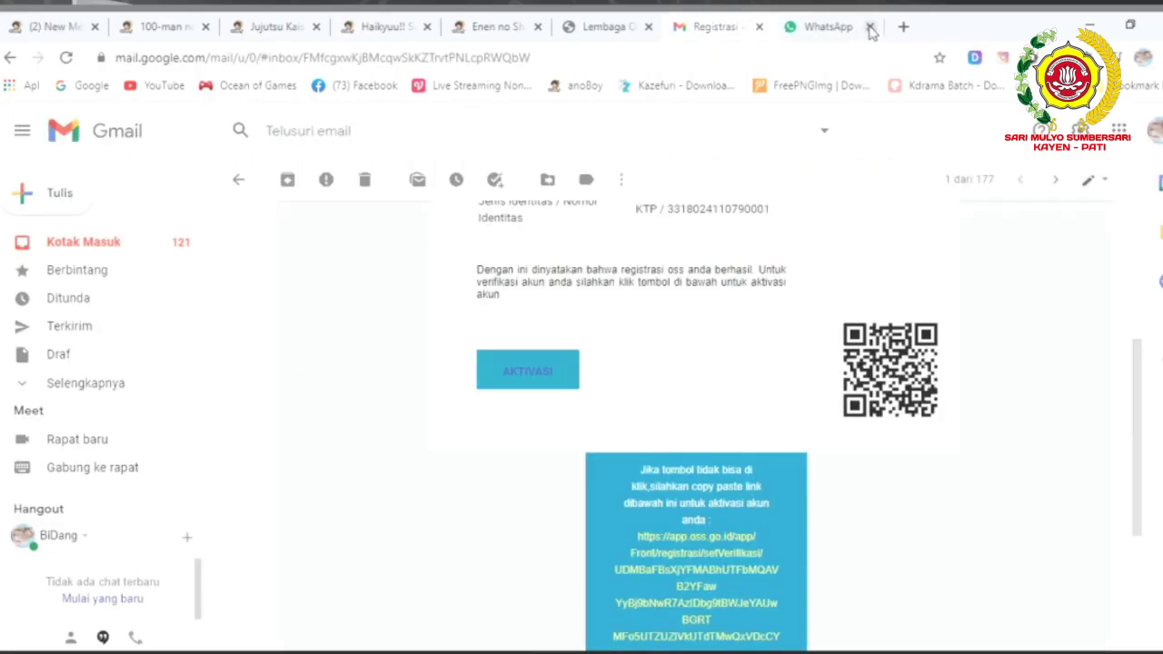
Return to the OSS login page and choose 'Belum menerima email registrasi?'.
{"action": "left_click", "coordinate": [611, 33]}
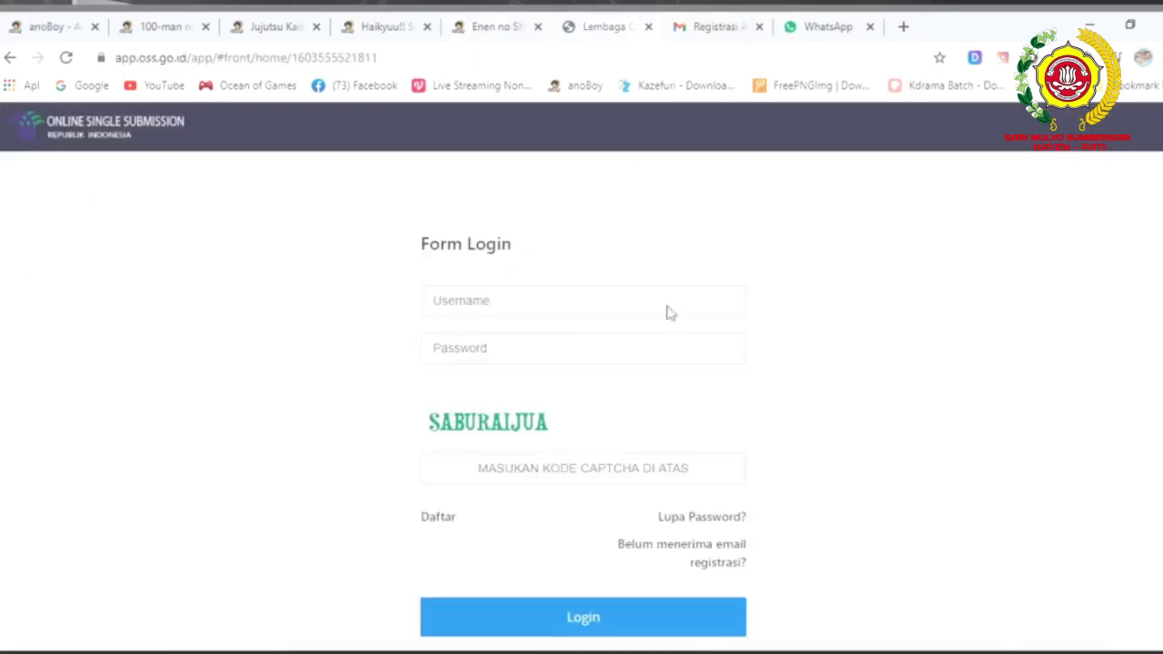
{"action": "left_click", "coordinate": [698, 566]}
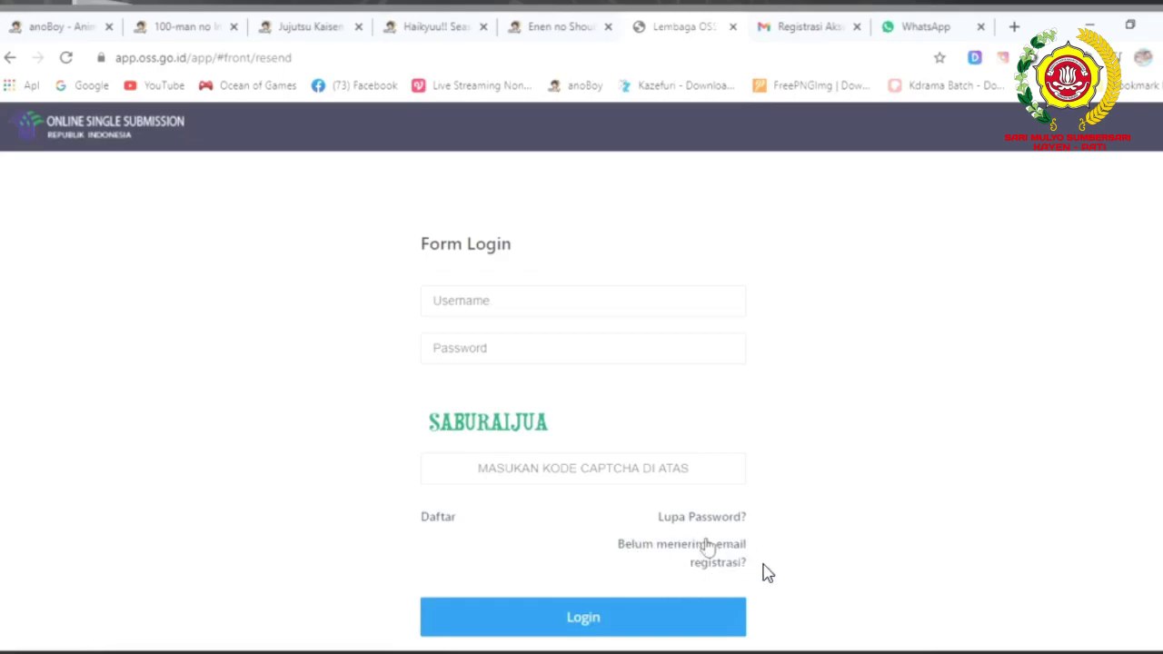
{"action": "left_click", "coordinate": [707, 546]}
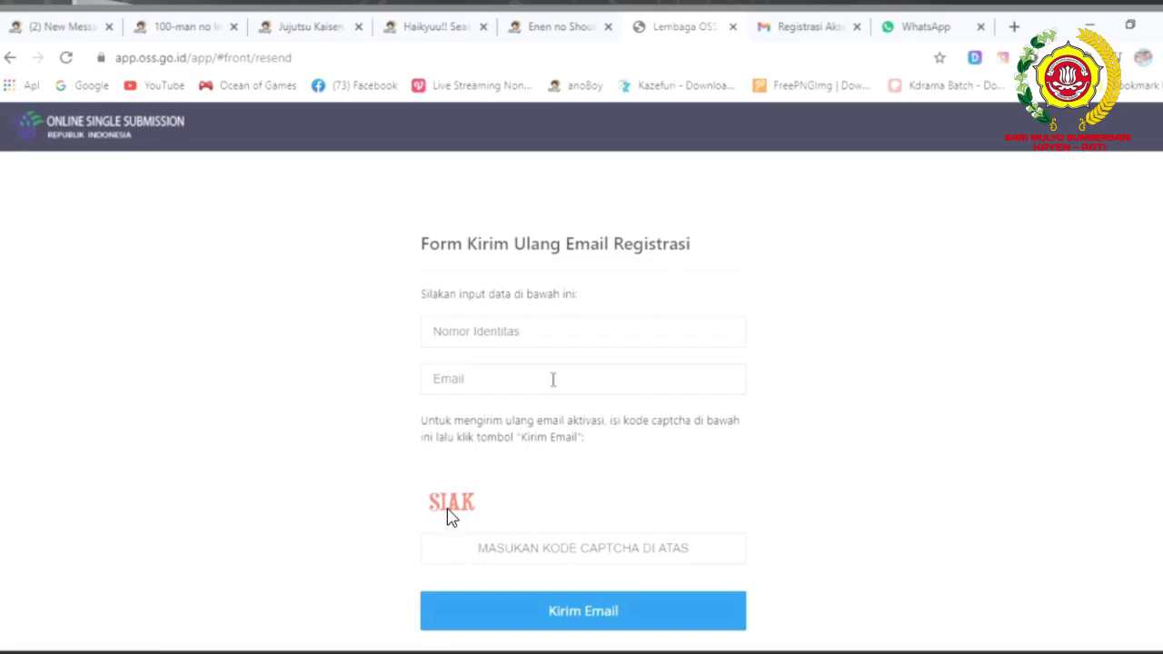
{"action": "left_click", "coordinate": [515, 330]}
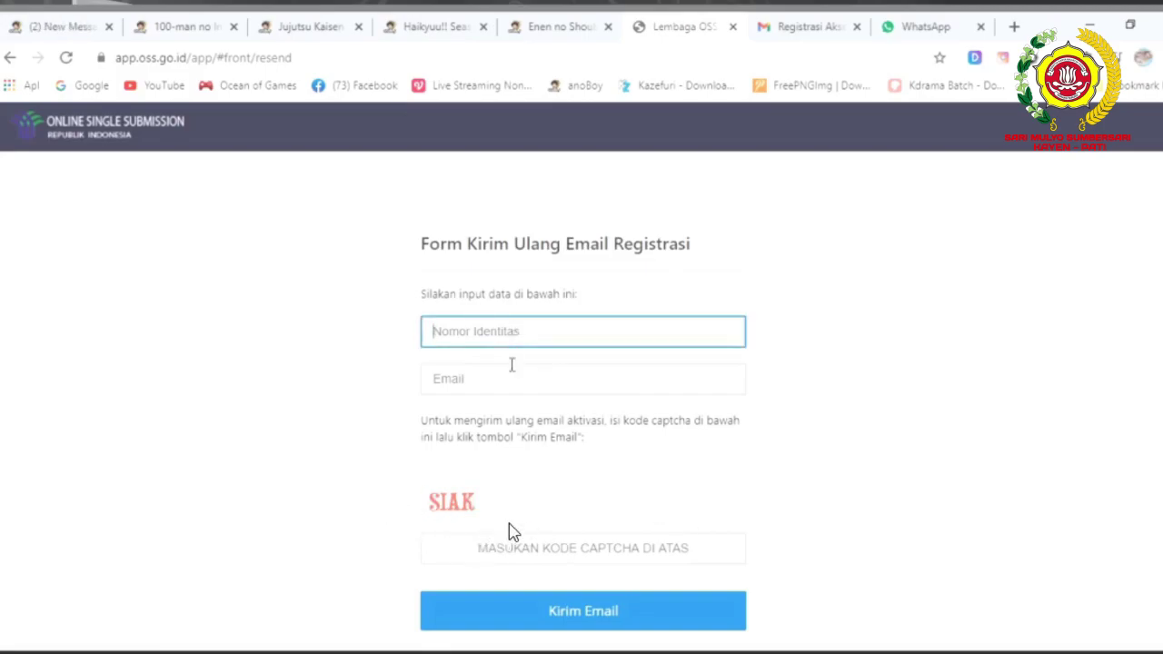
{"action": "left_click", "coordinate": [512, 364]}
{"action": "key", "text": "ctrl+v"}
{"action": "left_click", "coordinate": [464, 554]}
{"action": "type", "text": "SIAK"}
{"action": "left_click", "coordinate": [558, 615]}
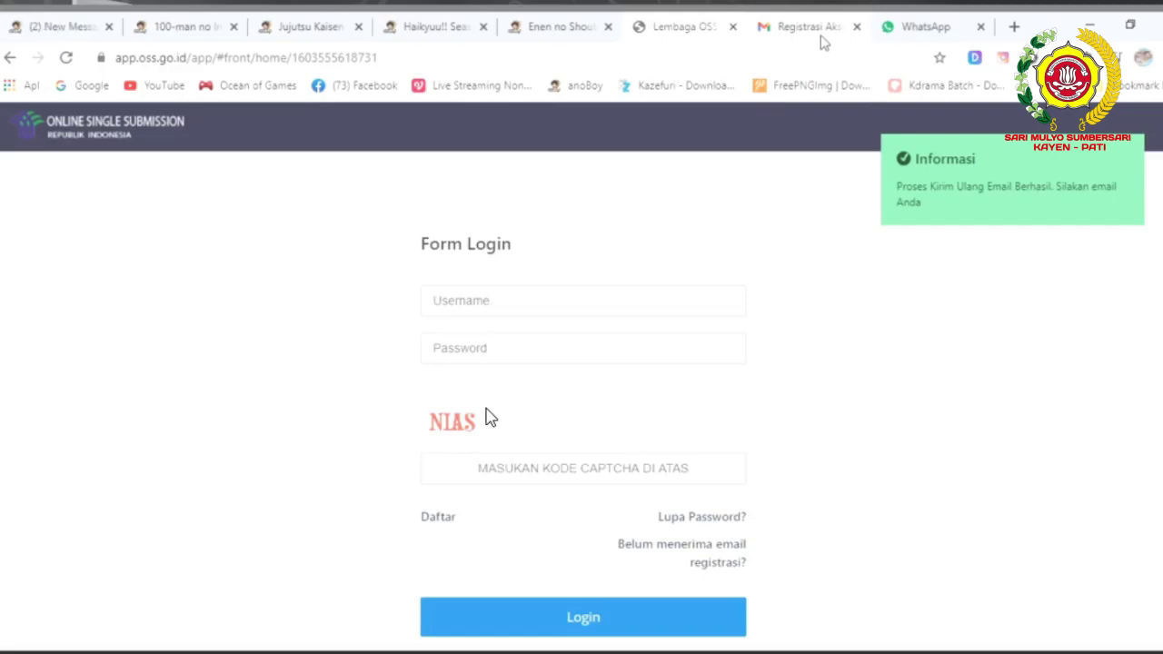
{"action": "key", "text": "ctrl+Tab"}
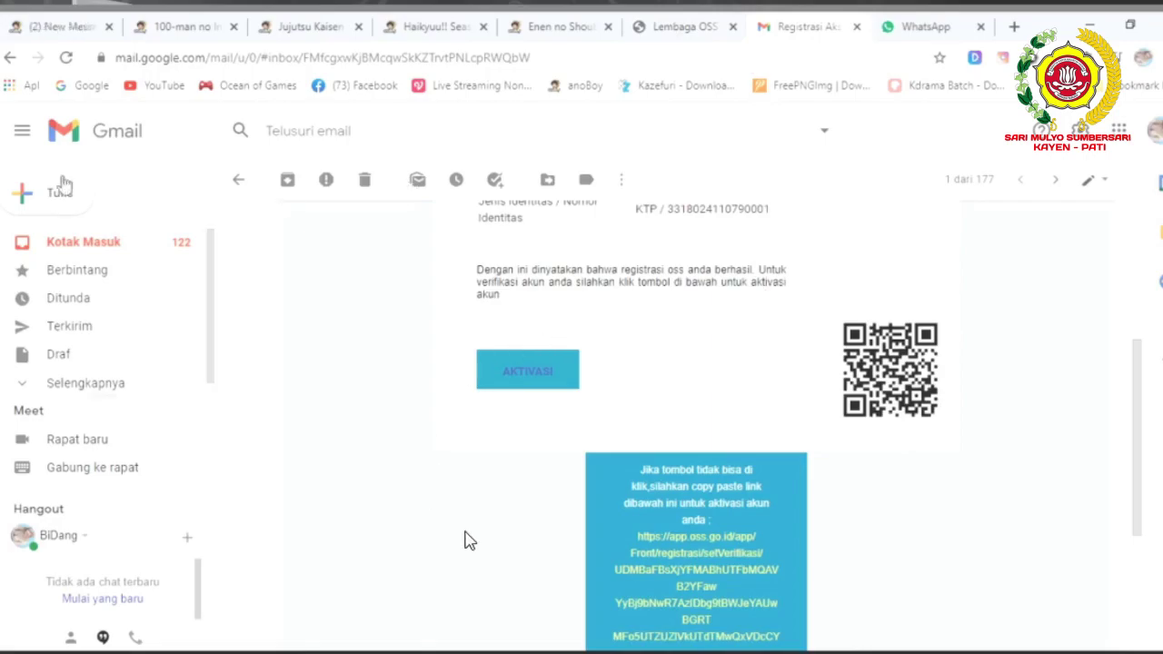
{"action": "key", "text": "alt+Left"}
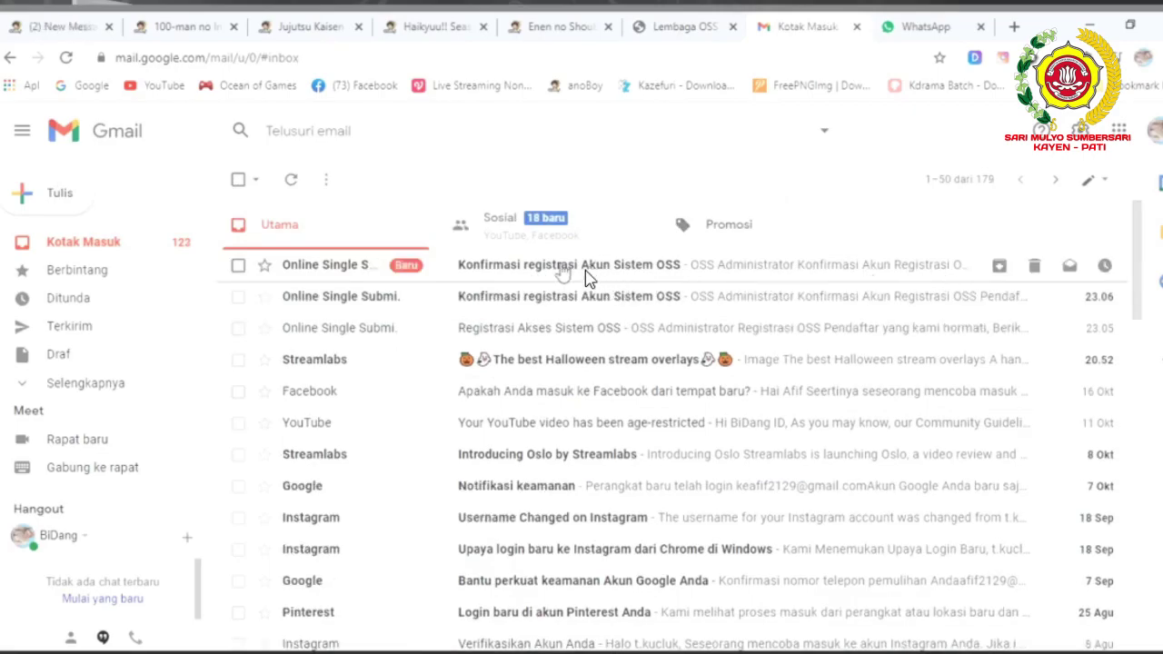
Open the 'Konfirmasi registrasi Akun Sistem OSS' e-mail and select the username it lists.
{"action": "left_click", "coordinate": [585, 270]}
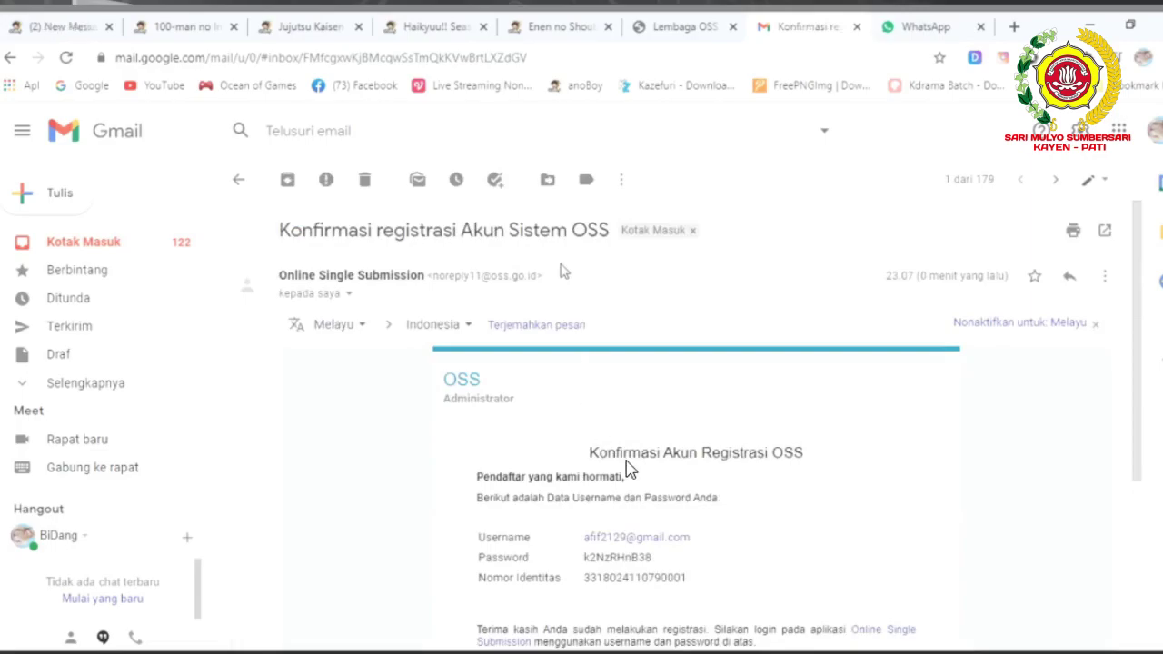
{"action": "scroll", "coordinate": [623, 609], "scroll_direction": "down", "scroll_amount": 2}
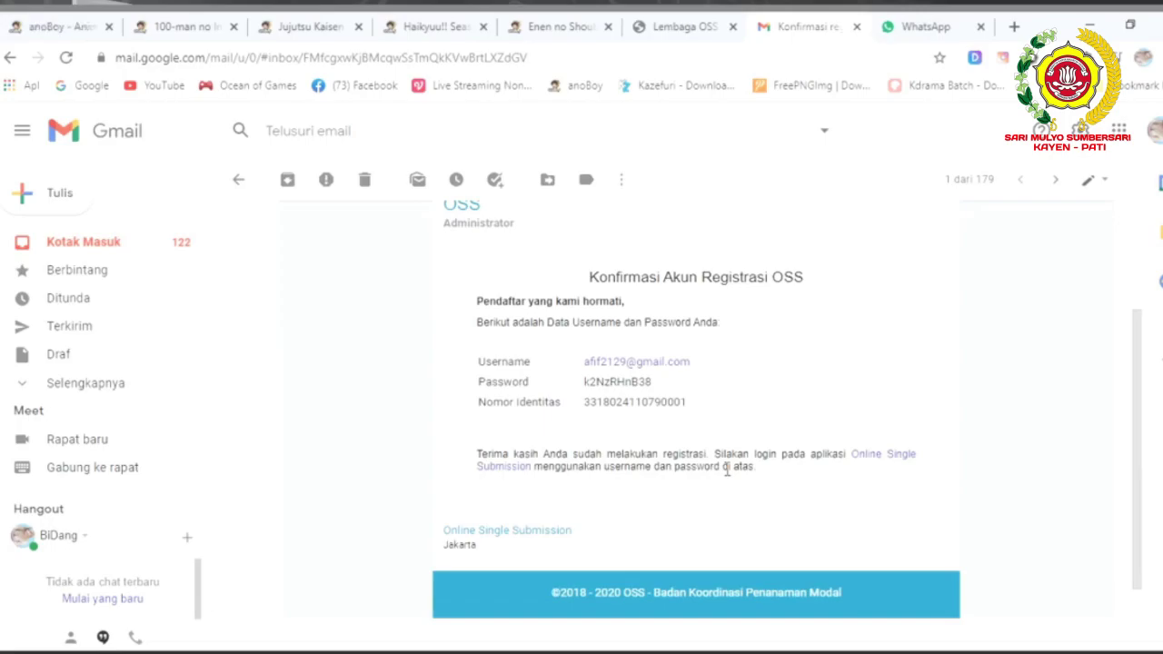
{"action": "scroll", "coordinate": [718, 459], "scroll_direction": "down", "scroll_amount": 1}
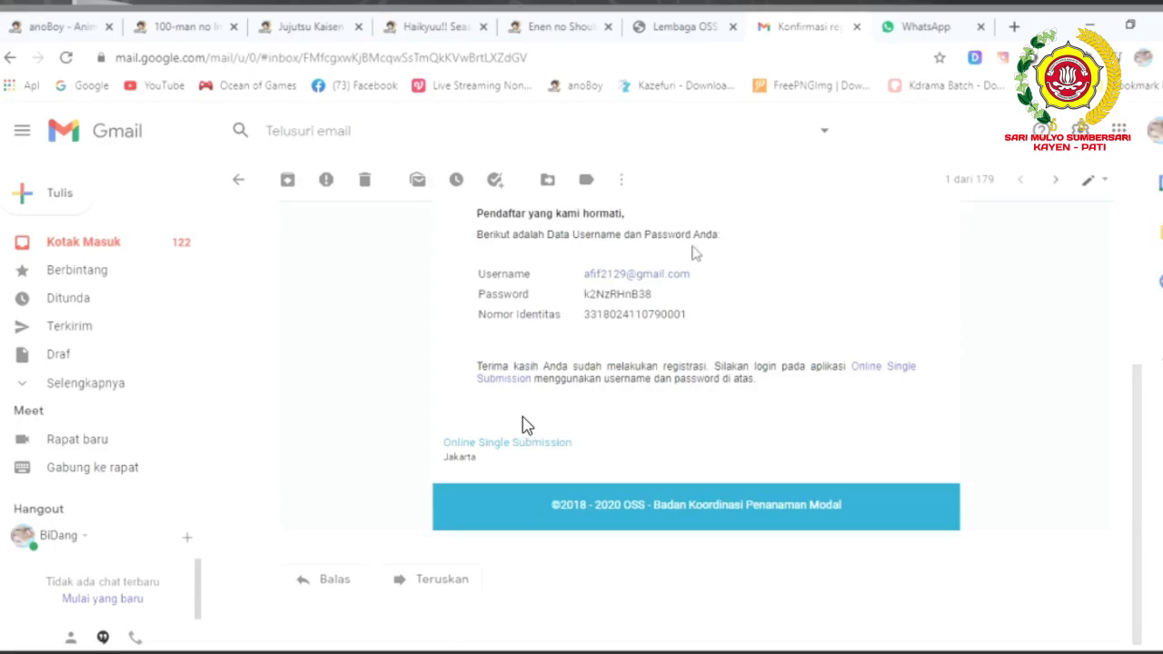
{"action": "left_click_drag", "start_coordinate": [690, 282], "coordinate": [584, 284]}
{"action": "key", "text": "ctrl+c"}
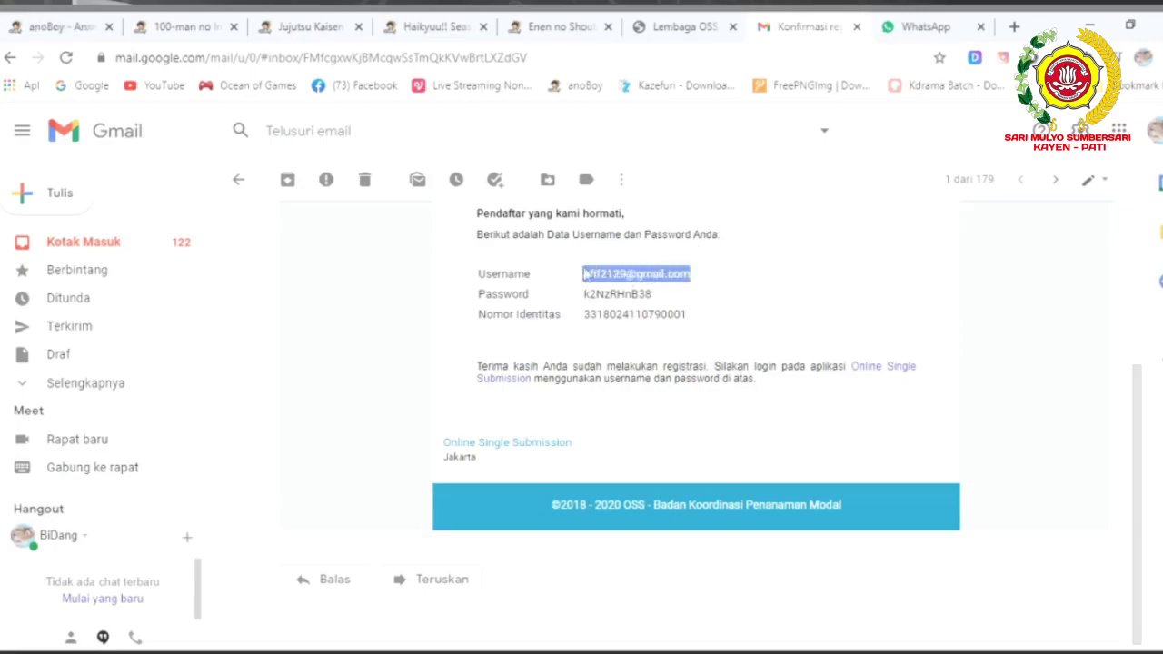
Log in to OSS with the pasted username, the password copied from the e-mail, and the captcha.
{"action": "left_click", "coordinate": [691, 30]}
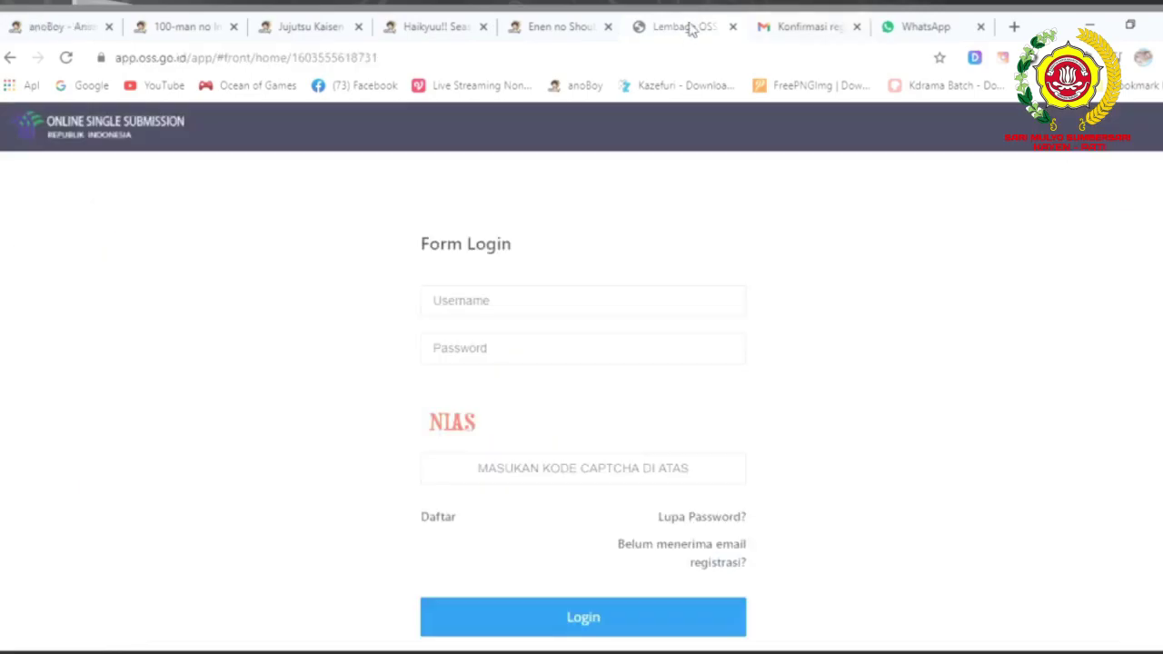
{"action": "left_click", "coordinate": [499, 300]}
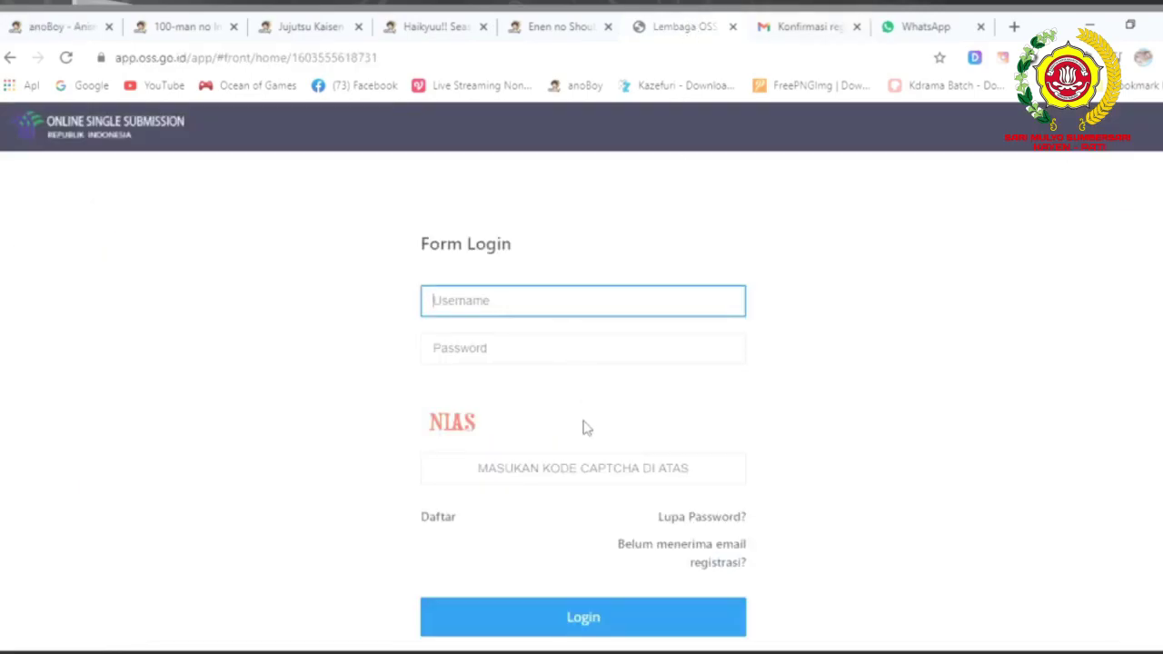
{"action": "key", "text": "ctrl+v"}
{"action": "left_click", "coordinate": [512, 348]}
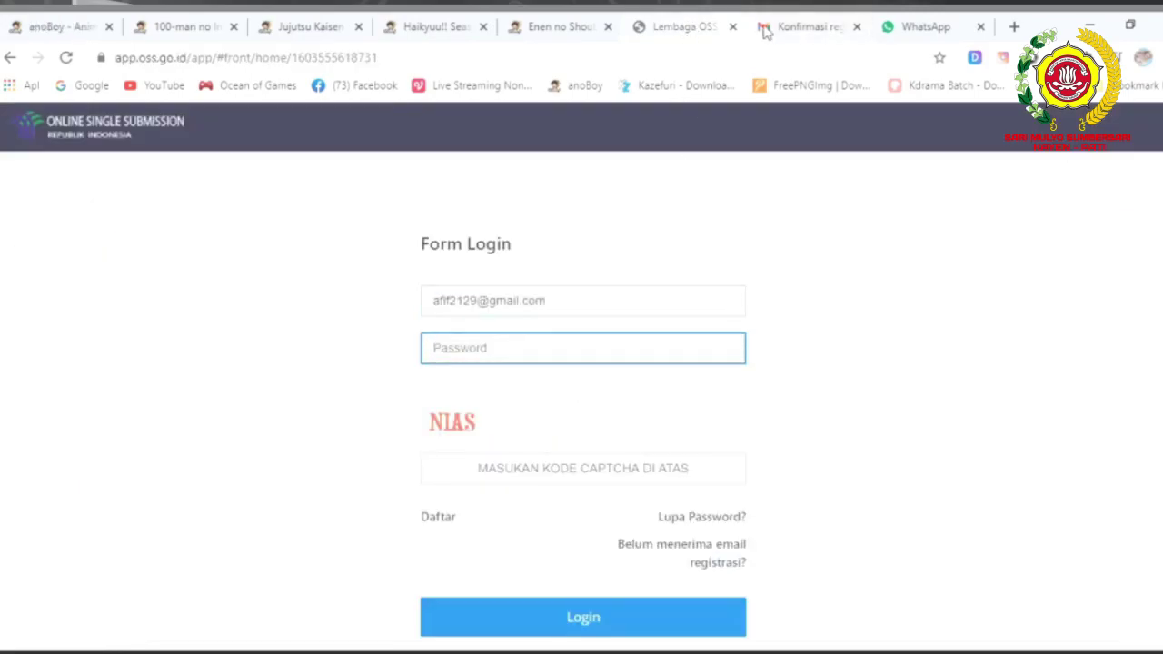
{"action": "left_click", "coordinate": [793, 29]}
{"action": "left_click_drag", "start_coordinate": [656, 296], "coordinate": [587, 312]}
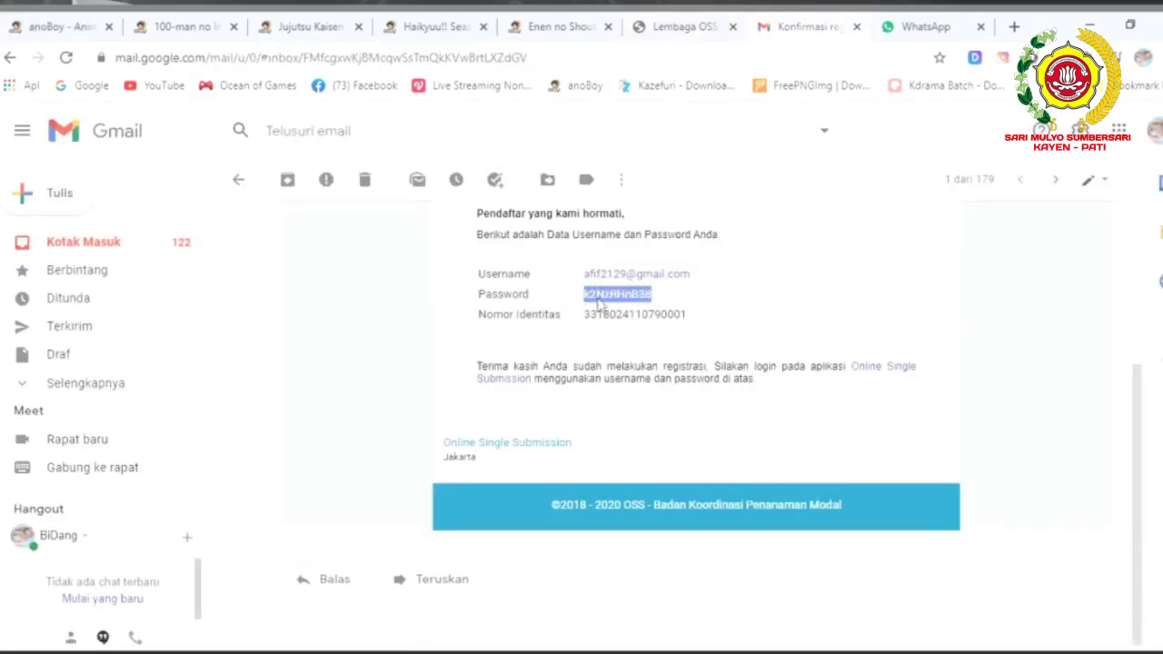
{"action": "left_click", "coordinate": [668, 30]}
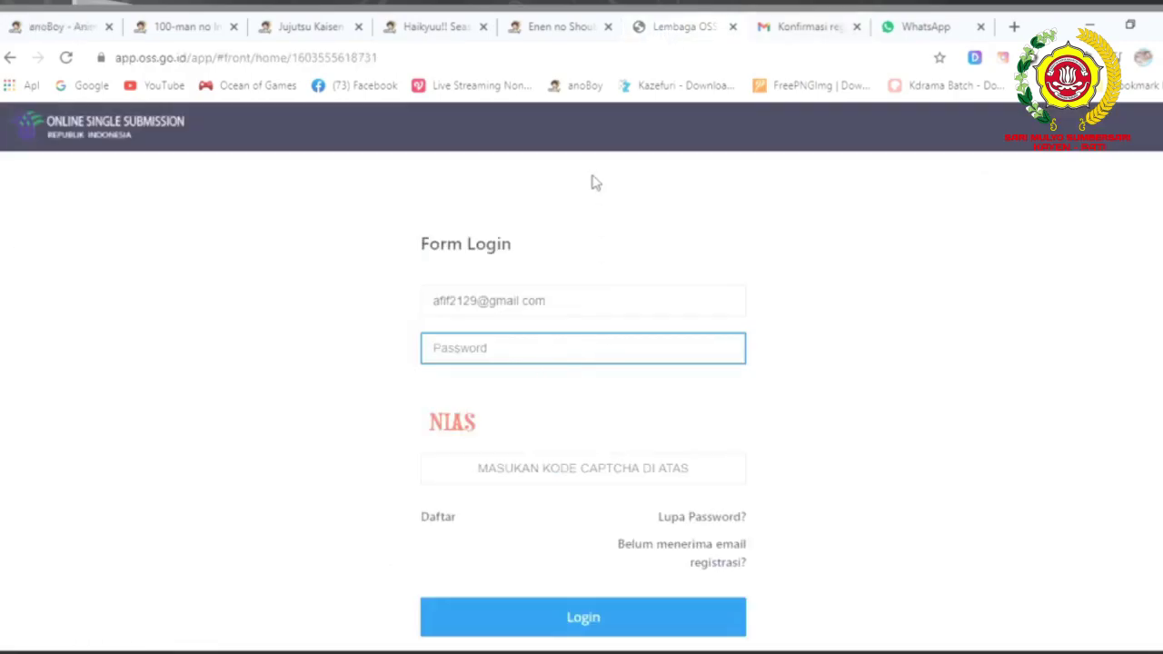
{"action": "key", "text": "ctrl+v"}
{"action": "left_click", "coordinate": [534, 476]}
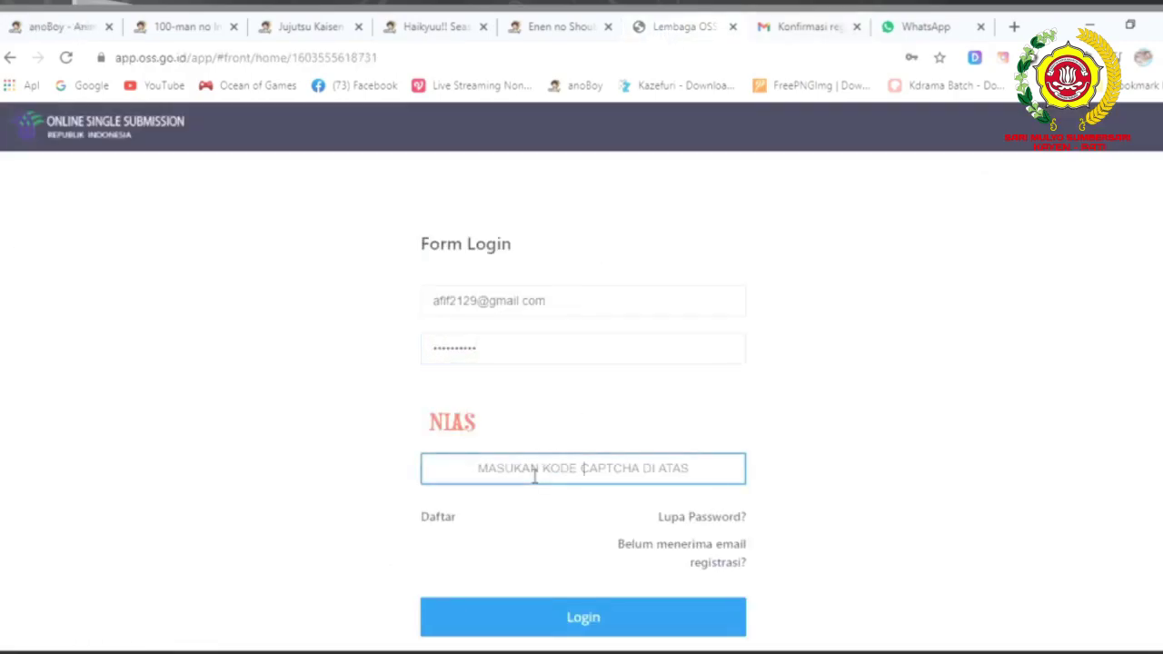
{"action": "type", "text": "NIAS"}
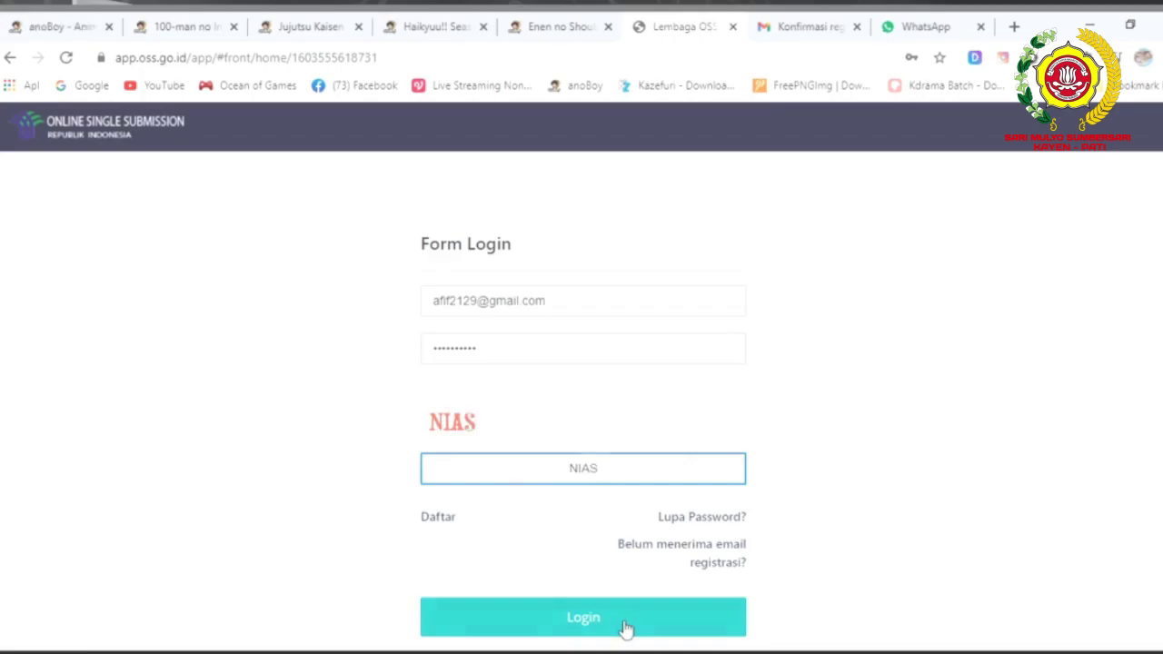
{"action": "left_click", "coordinate": [625, 629]}
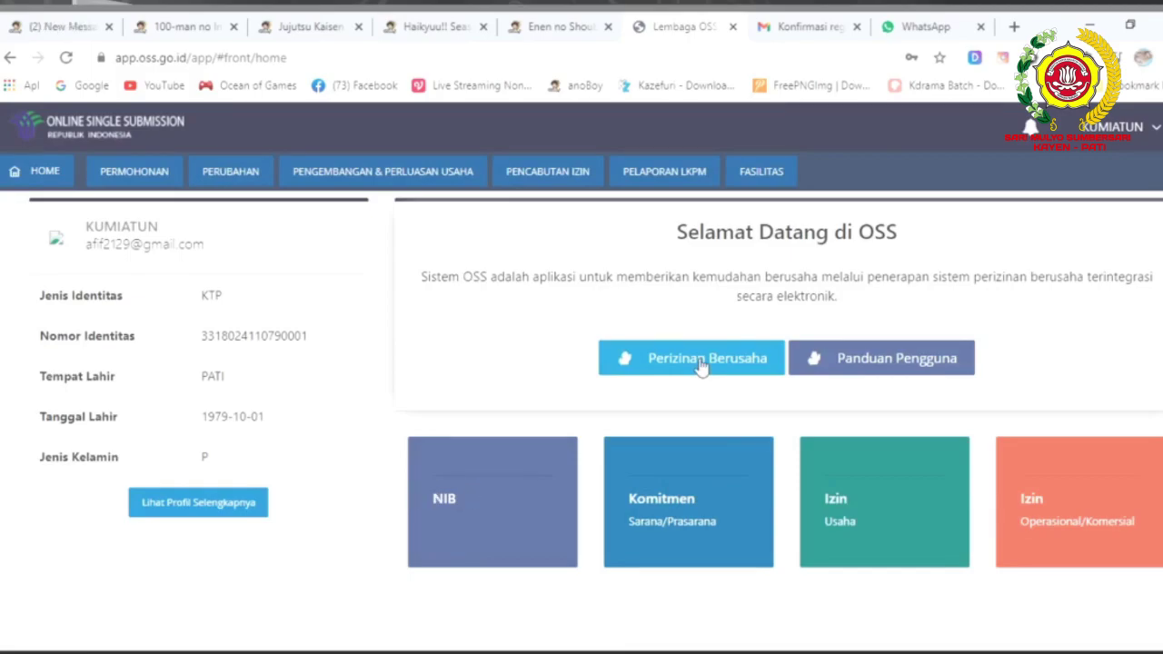
Open Perizinan Berusaha from the OSS home page.
{"action": "left_click", "coordinate": [702, 364]}
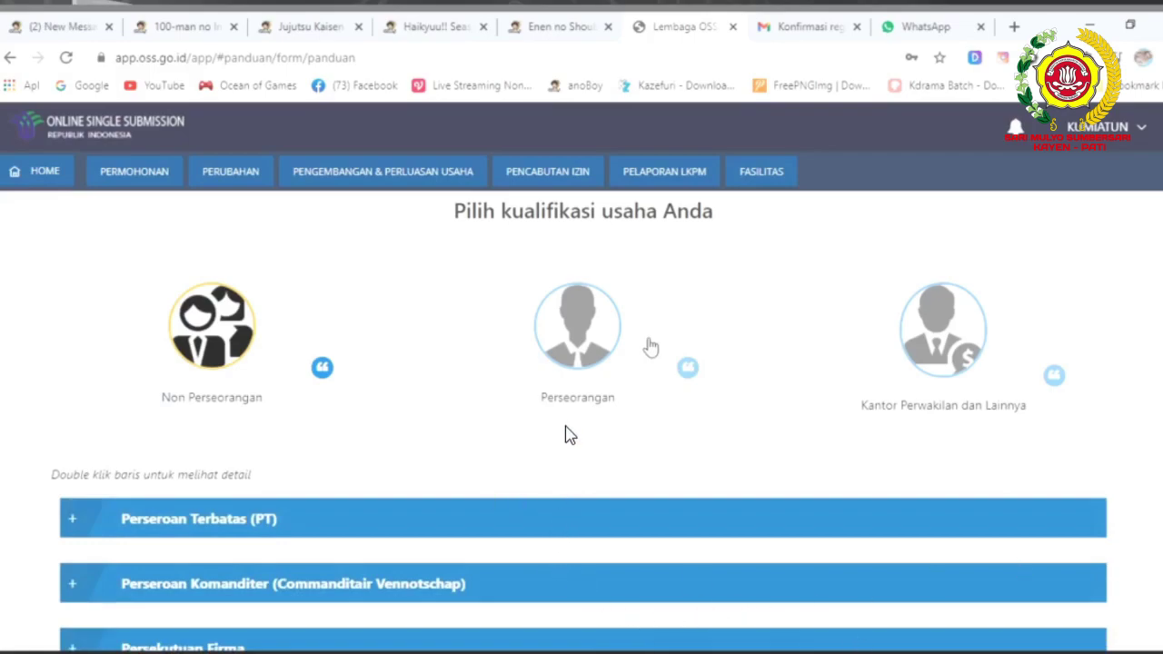
Select Perseorangan, expand the Mikro category and start Pendaftaran NIB Perseorangan Mikro.
{"action": "left_click", "coordinate": [598, 342]}
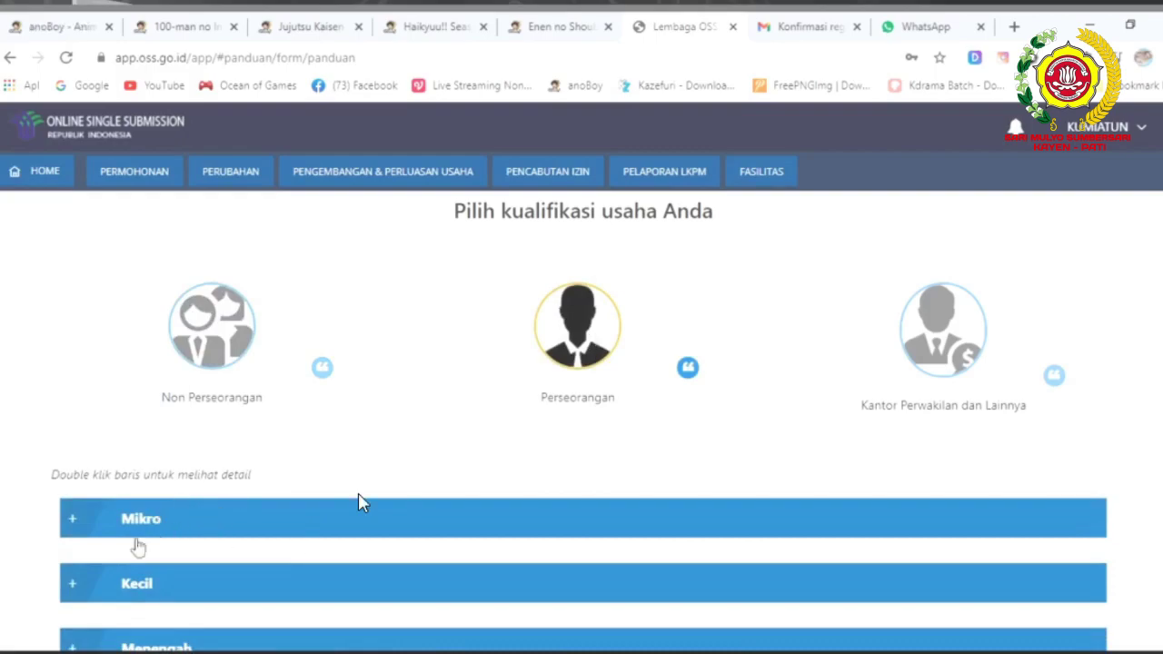
{"action": "double_click", "coordinate": [115, 531]}
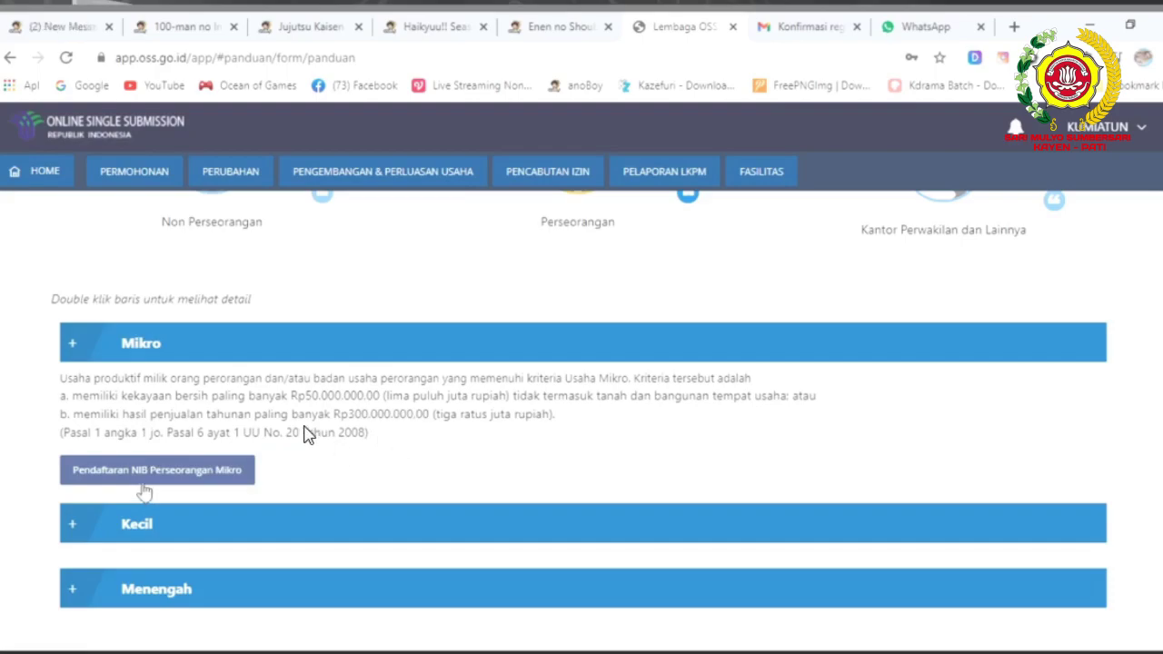
{"action": "left_click", "coordinate": [200, 464]}
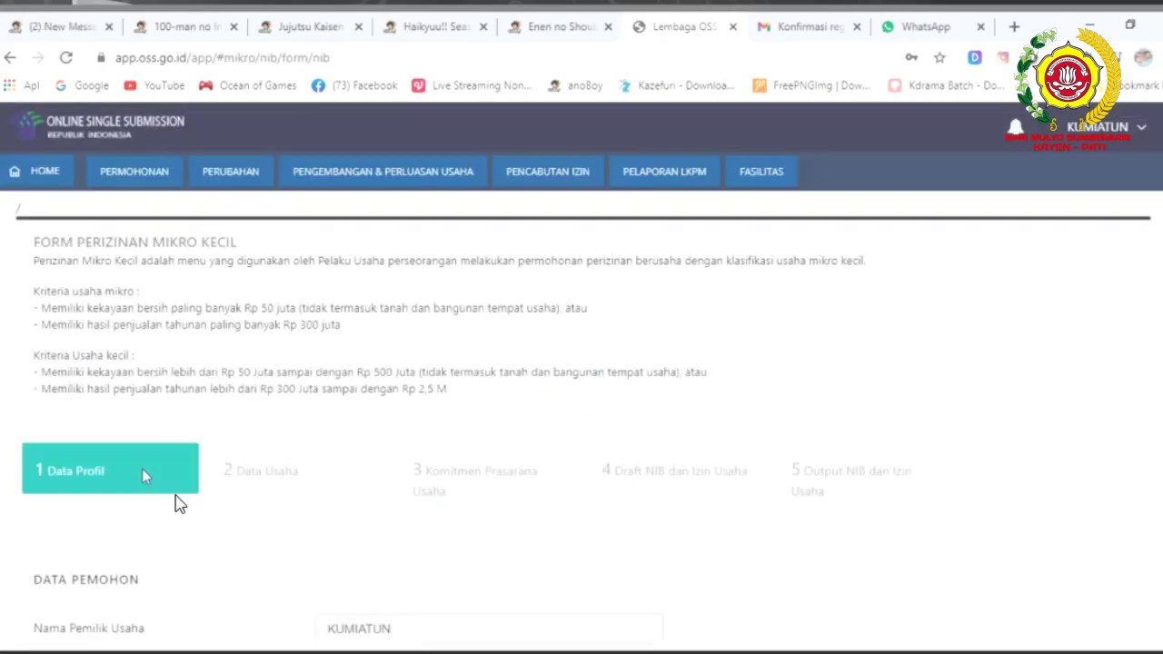
Scroll through the prefilled Data Profil fields: gender, marital status, e-mail and export activity Tidak.
{"action": "scroll", "coordinate": [178, 505], "scroll_direction": "down", "scroll_amount": 4}
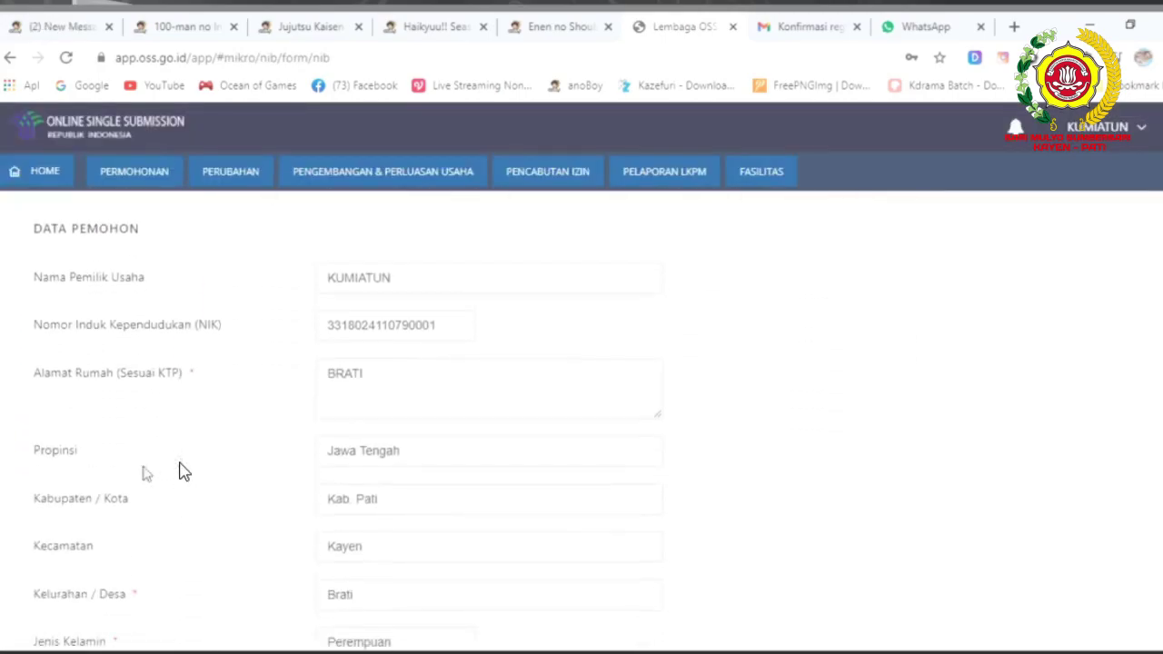
{"action": "scroll", "coordinate": [145, 474], "scroll_direction": "down", "scroll_amount": 4}
{"action": "scroll", "coordinate": [143, 472], "scroll_direction": "down", "scroll_amount": 3}
{"action": "scroll", "coordinate": [320, 475], "scroll_direction": "up", "scroll_amount": 3}
{"action": "scroll", "coordinate": [346, 474], "scroll_direction": "up", "scroll_amount": 3}
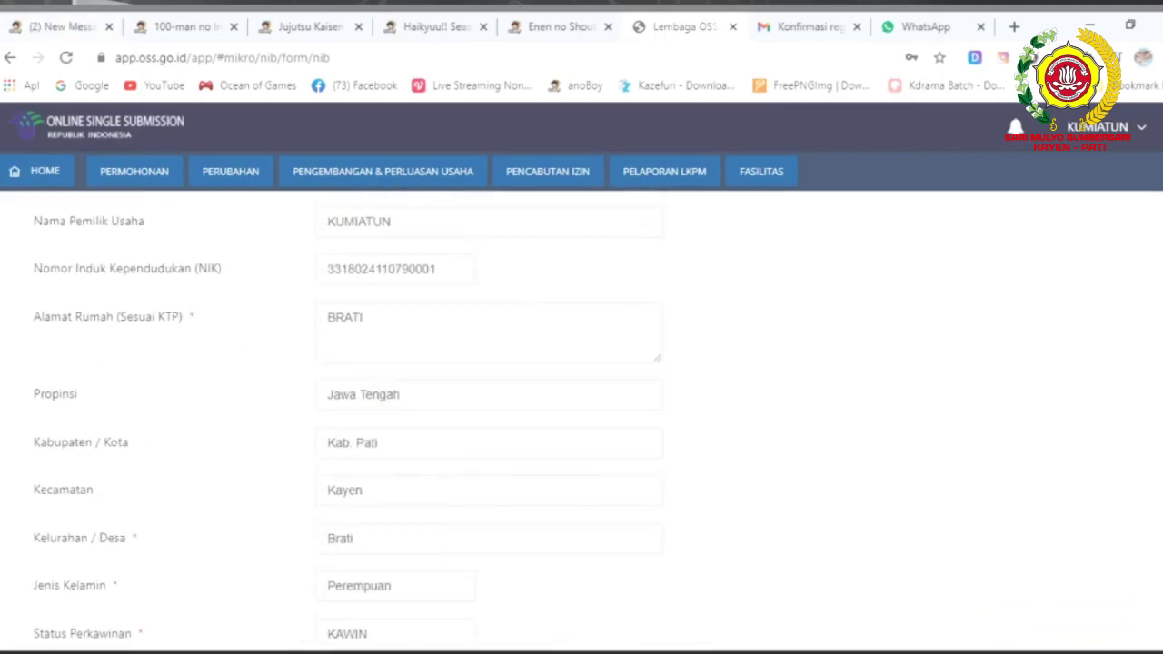
{"action": "scroll", "coordinate": [235, 495], "scroll_direction": "up", "scroll_amount": 3}
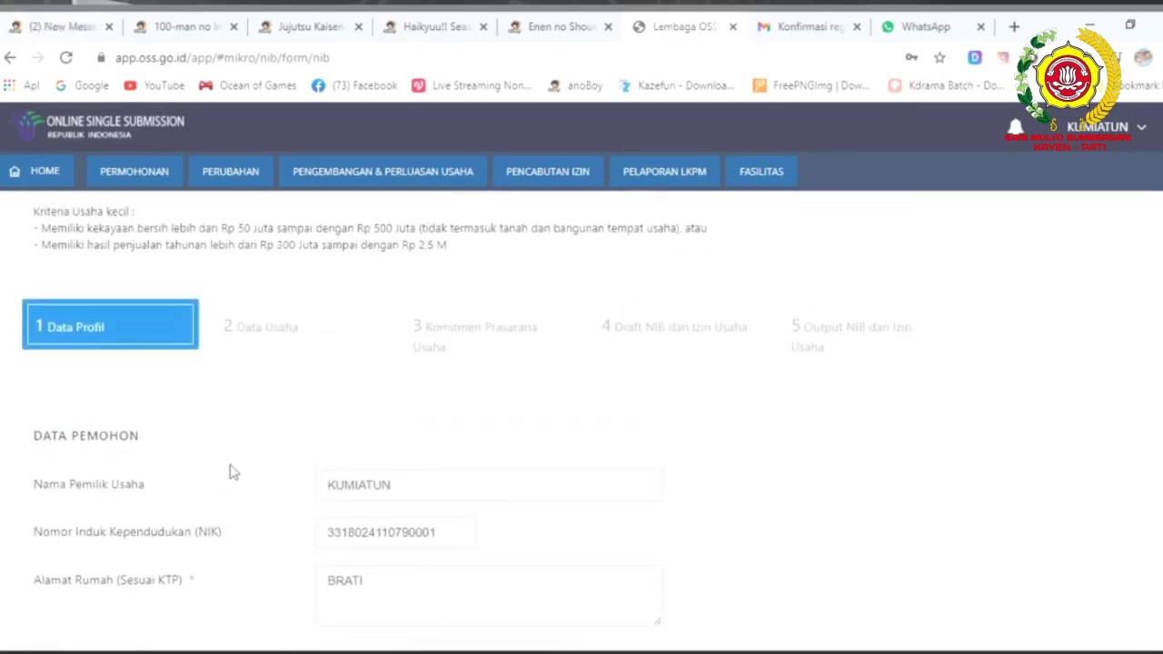
{"action": "scroll", "coordinate": [235, 473], "scroll_direction": "down", "scroll_amount": 2}
{"action": "scroll", "coordinate": [234, 479], "scroll_direction": "down", "scroll_amount": 5}
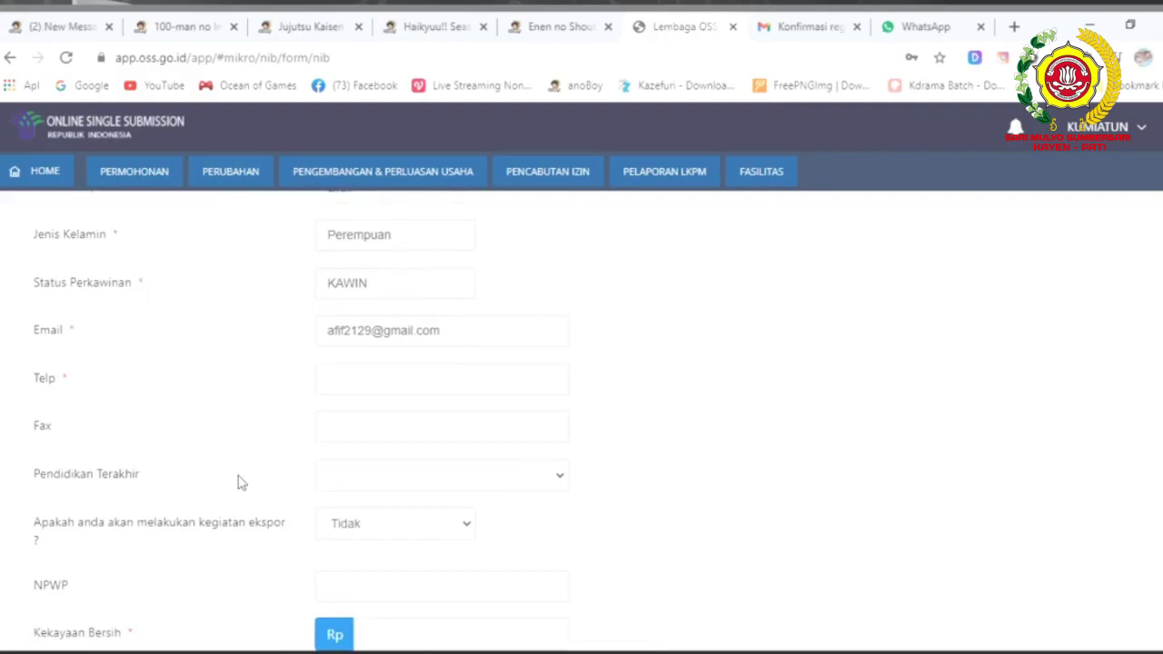
{"action": "scroll", "coordinate": [243, 485], "scroll_direction": "down", "scroll_amount": 1}
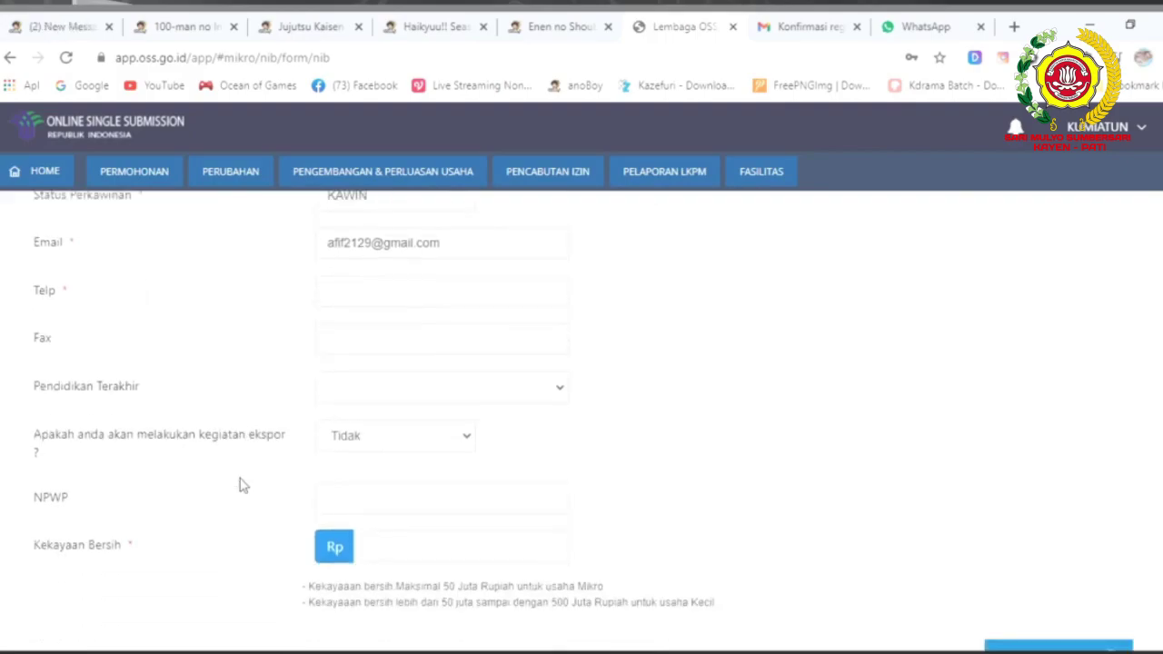
{"action": "scroll", "coordinate": [243, 485], "scroll_direction": "down", "scroll_amount": 1}
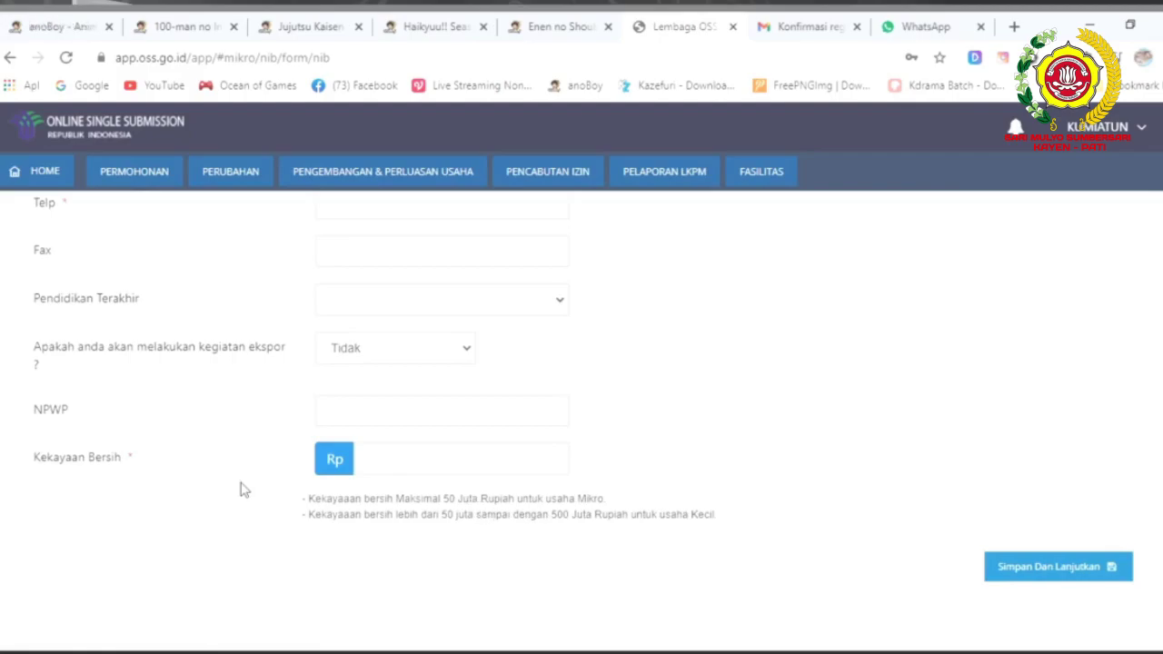
Scroll back to the contact fields and select the phone number entry.
{"action": "scroll", "coordinate": [240, 490], "scroll_direction": "up", "scroll_amount": 1}
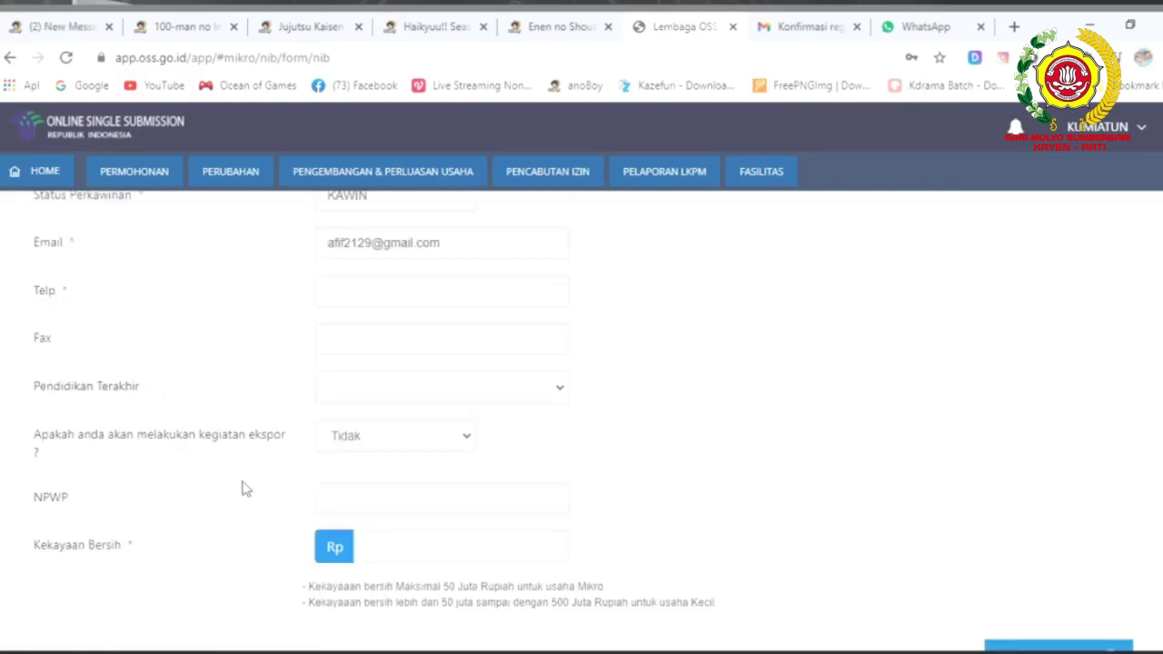
{"action": "scroll", "coordinate": [223, 423], "scroll_direction": "up", "scroll_amount": 1}
{"action": "scroll", "coordinate": [224, 415], "scroll_direction": "down", "scroll_amount": 1}
{"action": "left_click", "coordinate": [372, 284]}
Fill in the applicant's phone number and net worth Rp 20000000, then Simpan Dan Lanjutkan.
{"action": "left_click", "coordinate": [358, 297]}
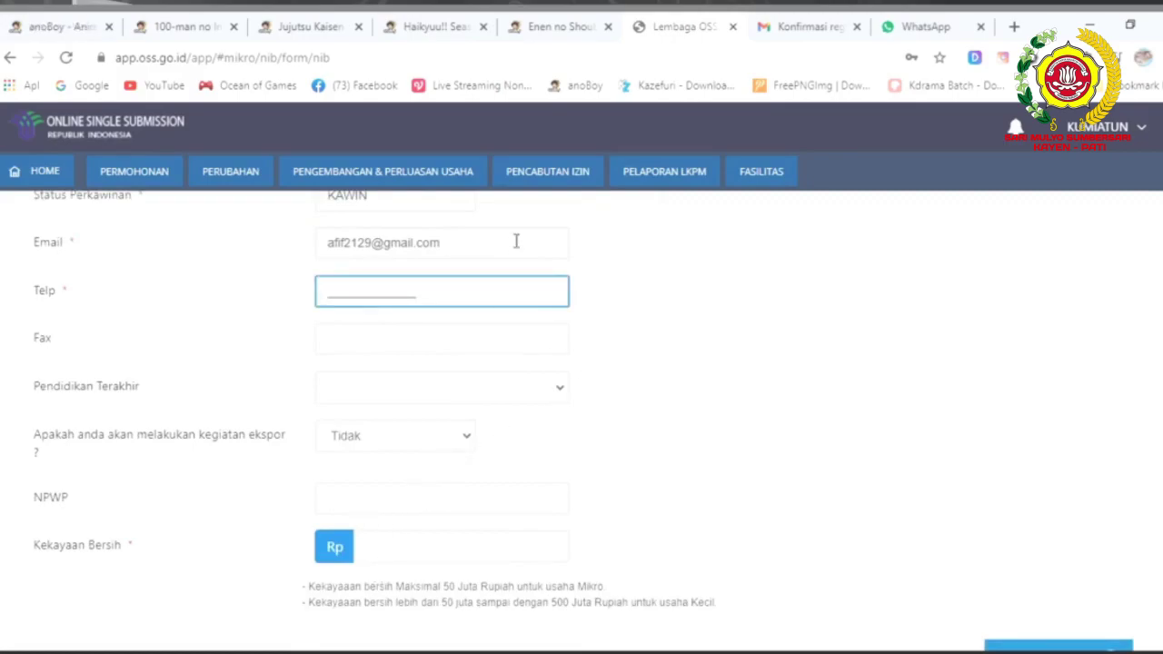
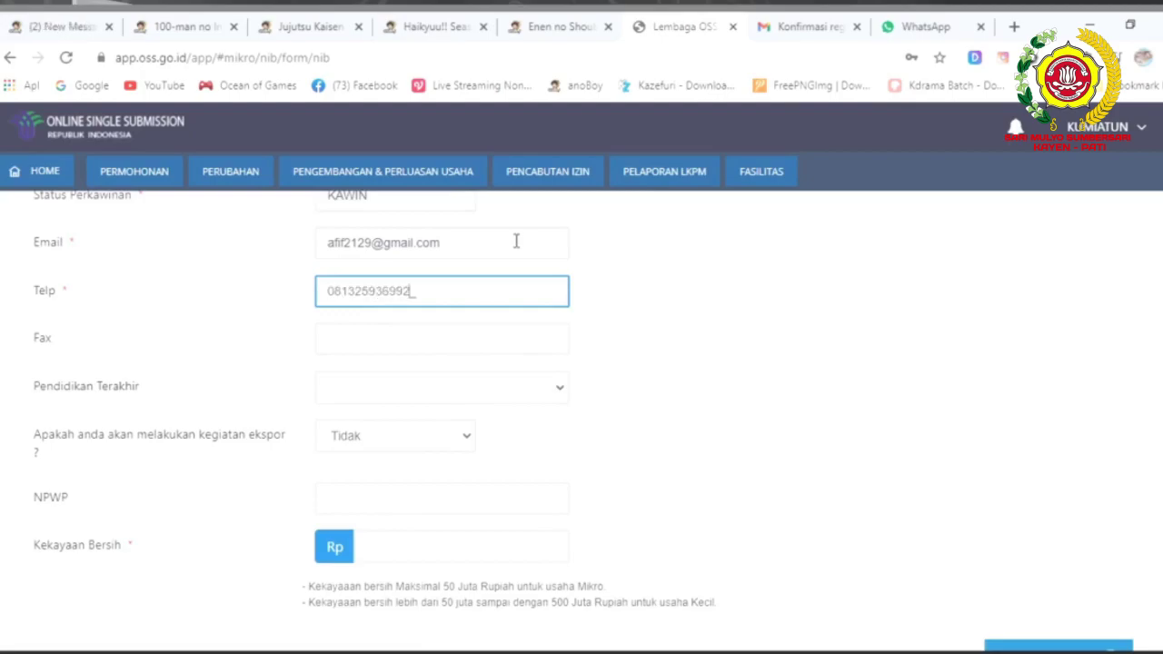
{"action": "left_click", "coordinate": [402, 552]}
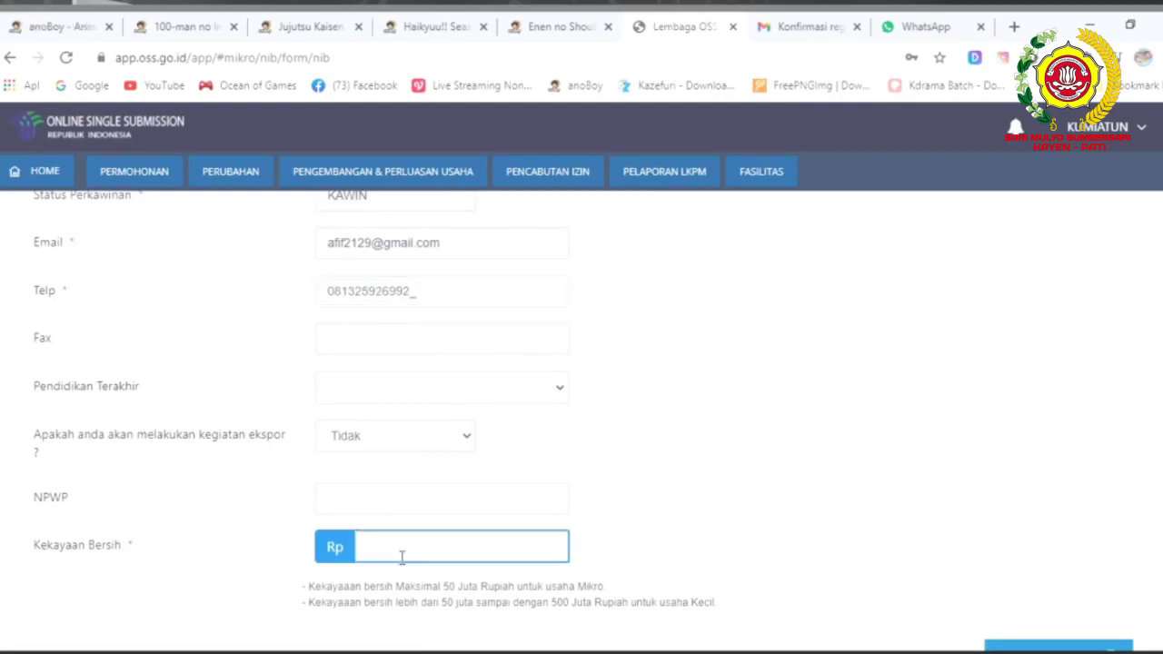
{"action": "type", "text": "2000000"}
{"action": "scroll", "coordinate": [442, 493], "scroll_direction": "down", "scroll_amount": 1}
{"action": "type", "text": "0.000.000"}
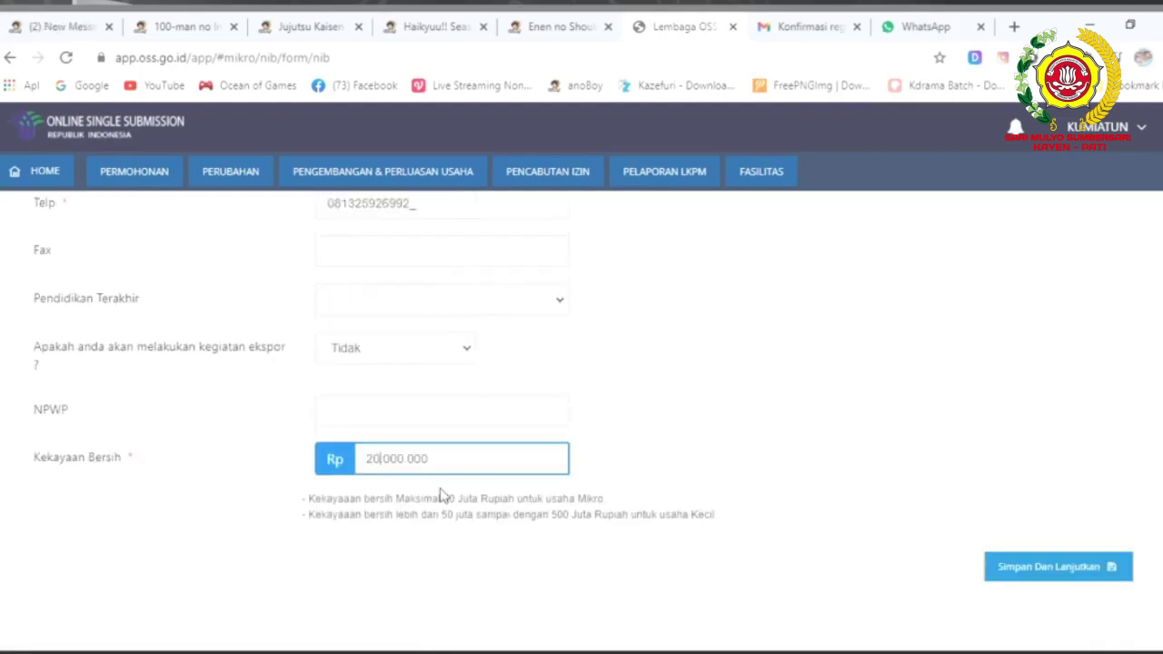
{"action": "left_click", "coordinate": [1043, 572]}
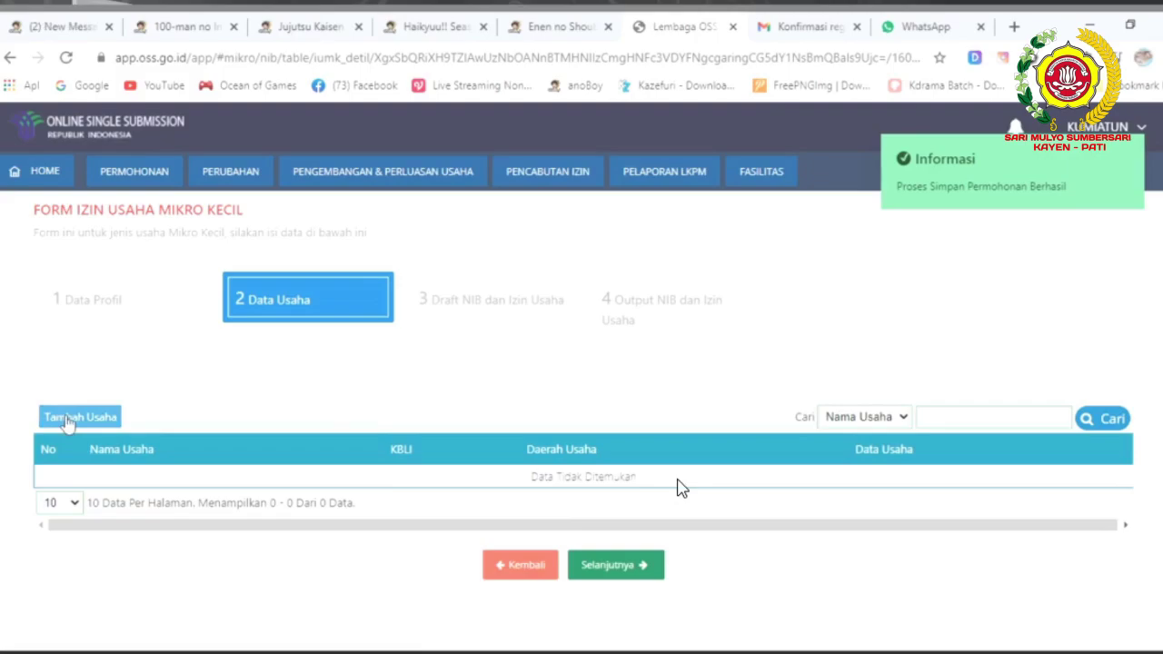
Open the Tambah Data dialog with Tambah Usaha on the Data Usaha step.
{"action": "left_click", "coordinate": [66, 420]}
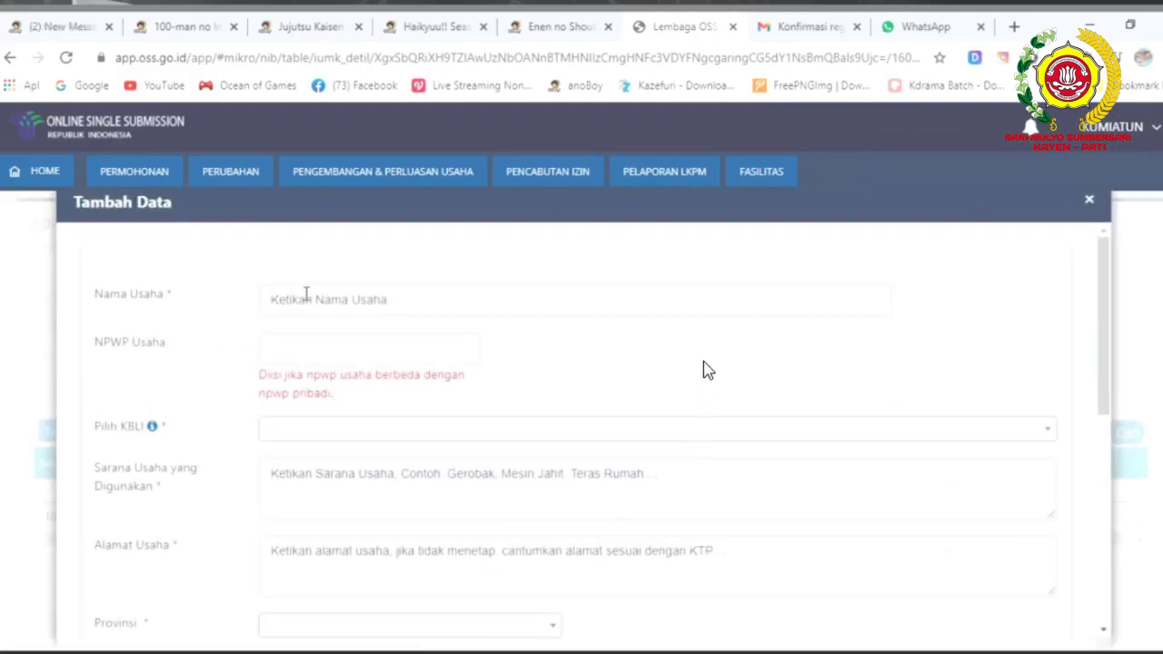
Enter ES CENDOL HITAM as Nama Usaha, replacing an earlier mistyped entry.
{"action": "left_click", "coordinate": [311, 300]}
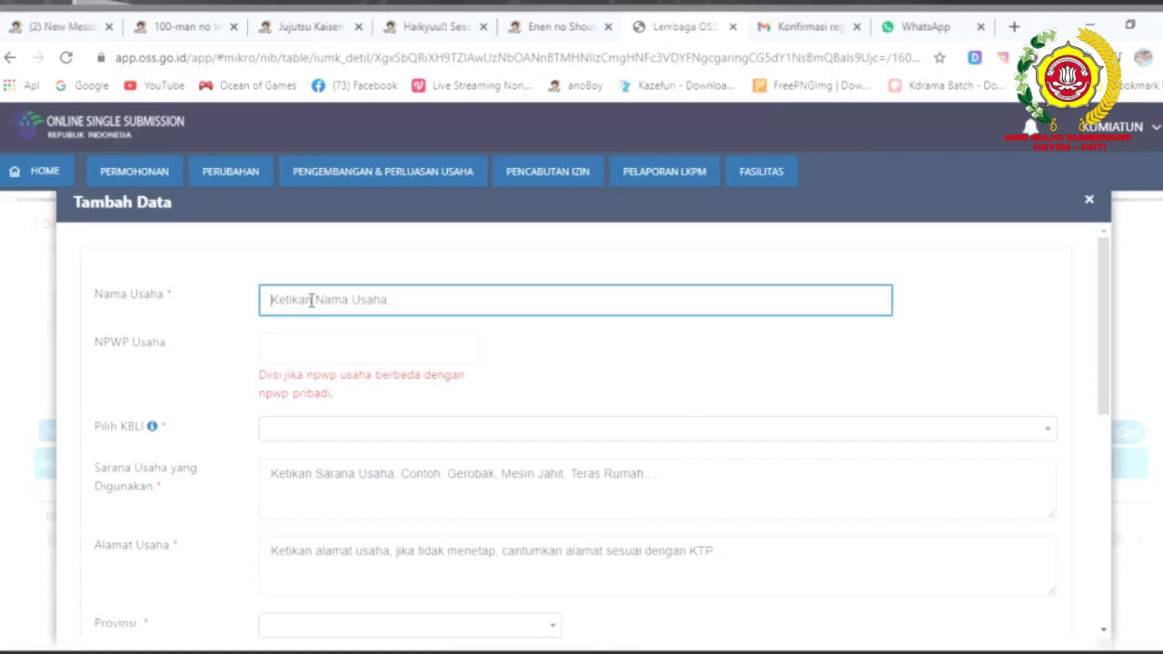
{"action": "type", "text": "E"}
{"action": "type", "text": "NI"}
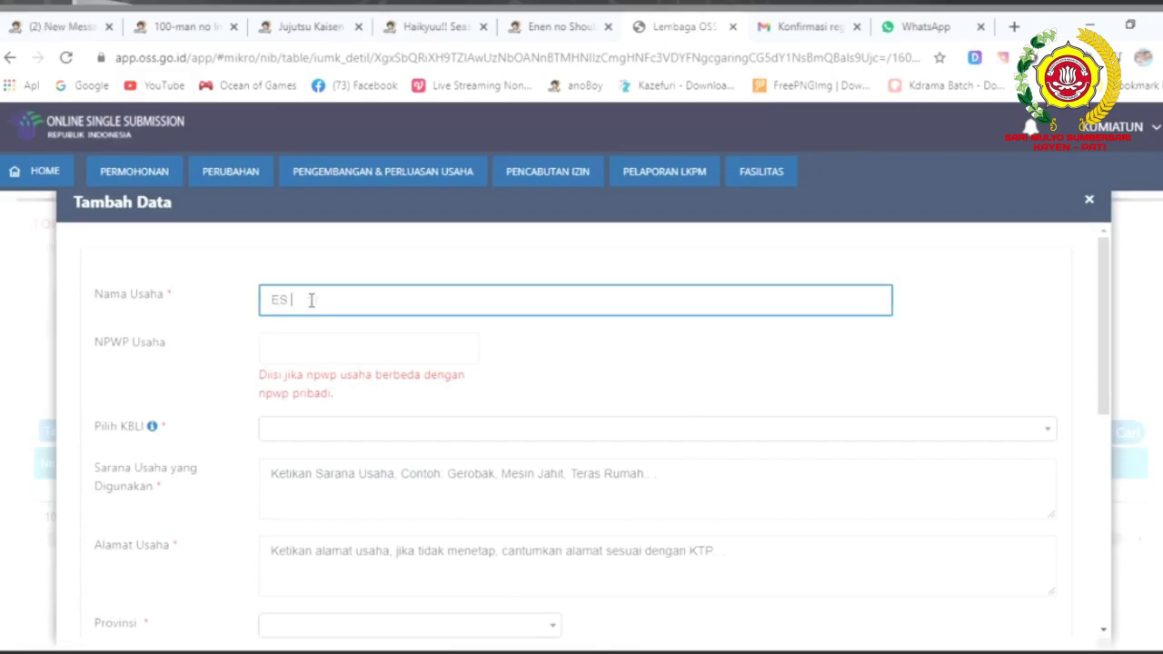
{"action": "left_click", "coordinate": [336, 434]}
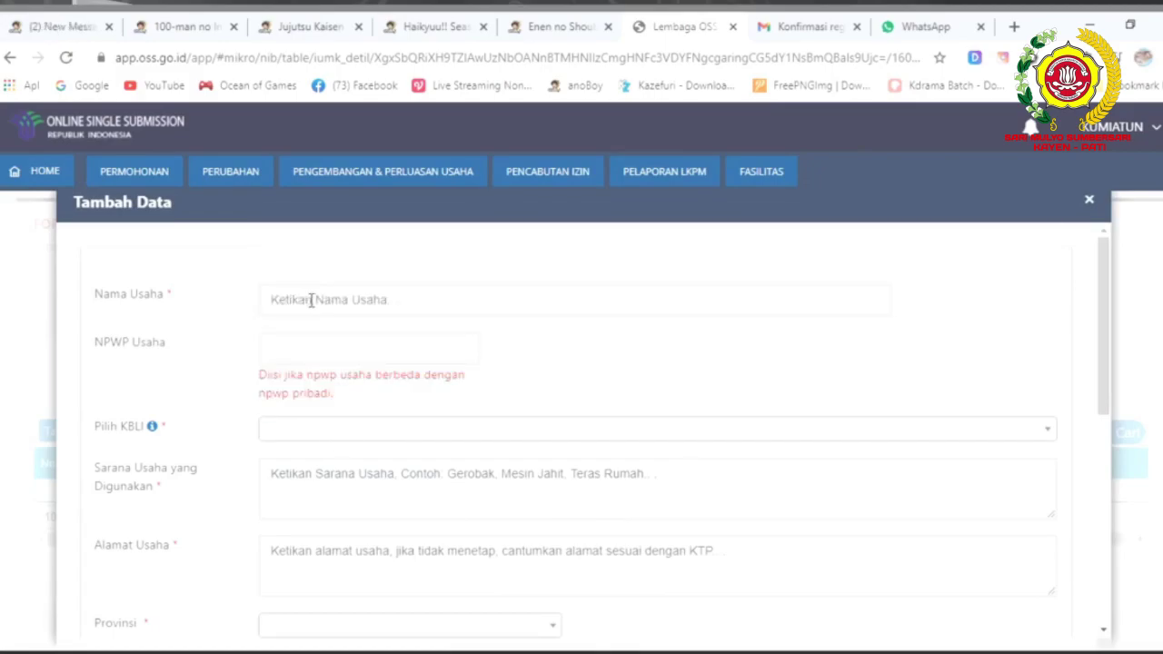
{"action": "left_click", "coordinate": [310, 300]}
{"action": "type", "text": "ES CE"}
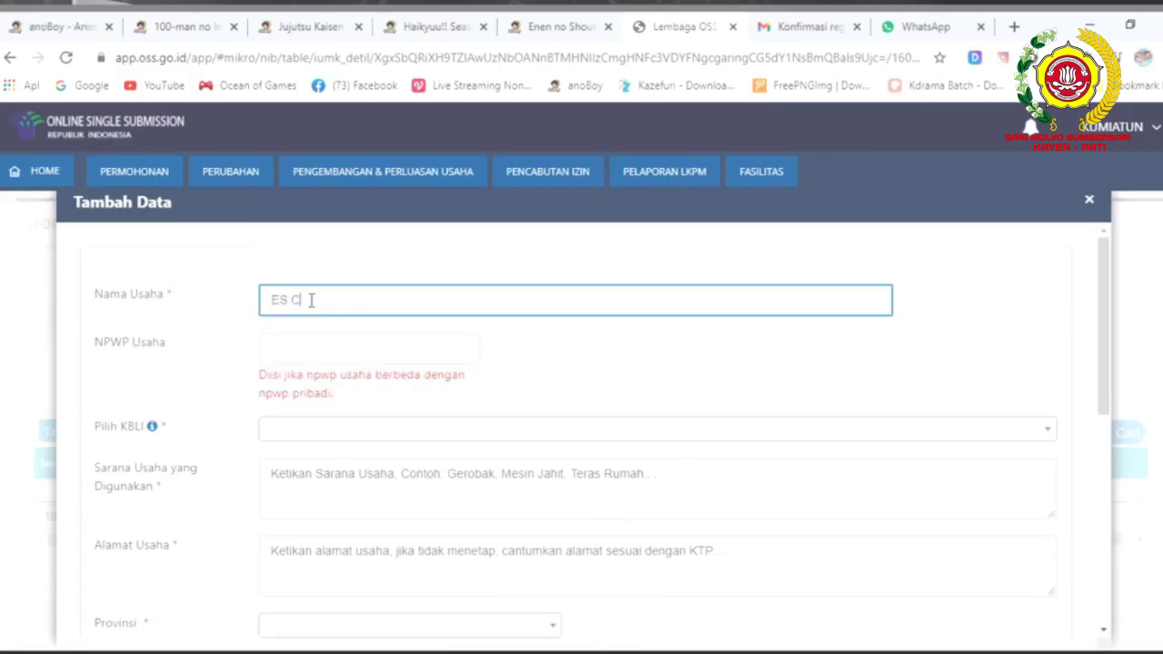
{"action": "type", "text": "NDOL HITAM"}
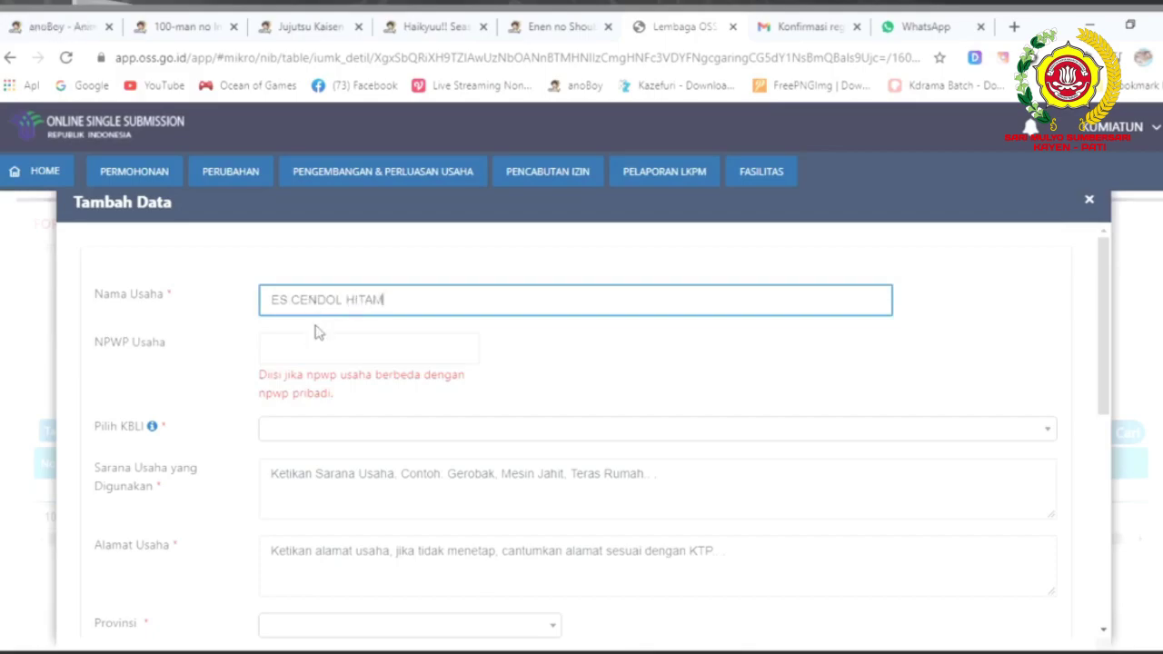
Search 'minu' to pick KBLI I-56, then 5-digit code 56304 - KEDAI MINUMAN.
{"action": "left_click", "coordinate": [332, 433]}
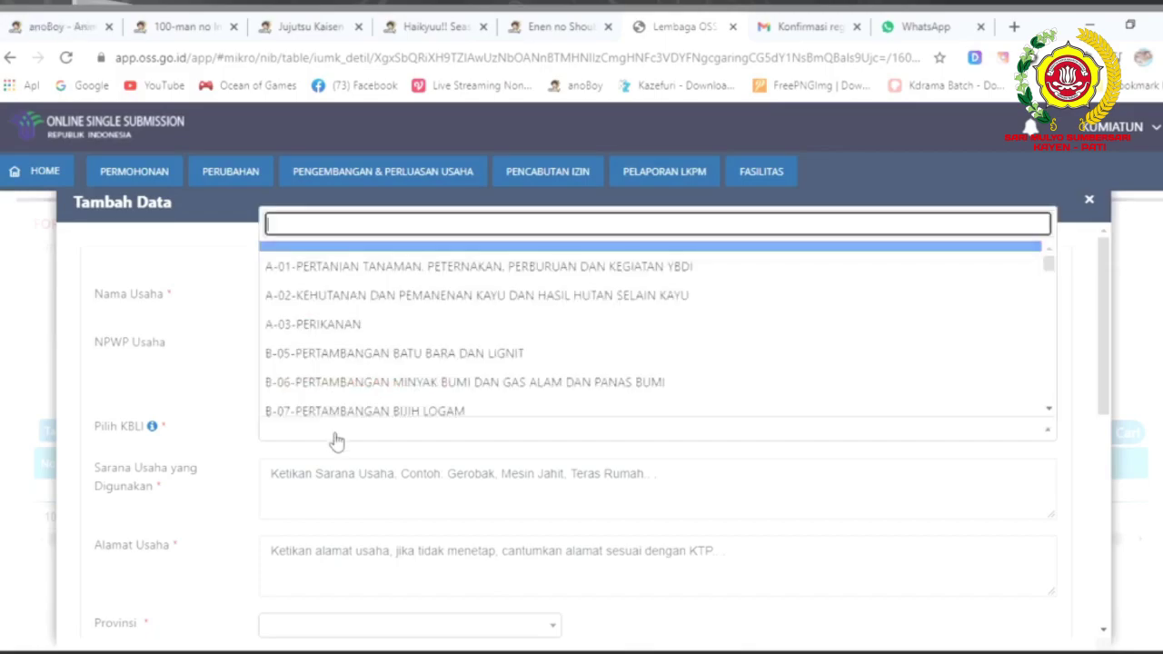
{"action": "type", "text": "minu"}
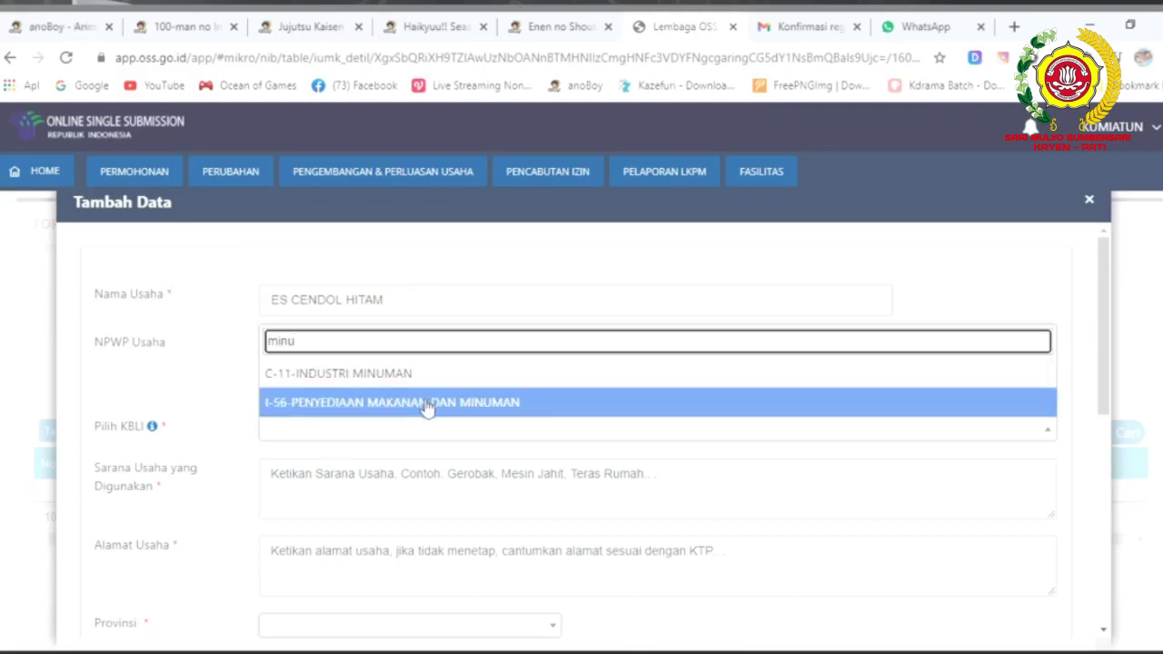
{"action": "left_click", "coordinate": [426, 408]}
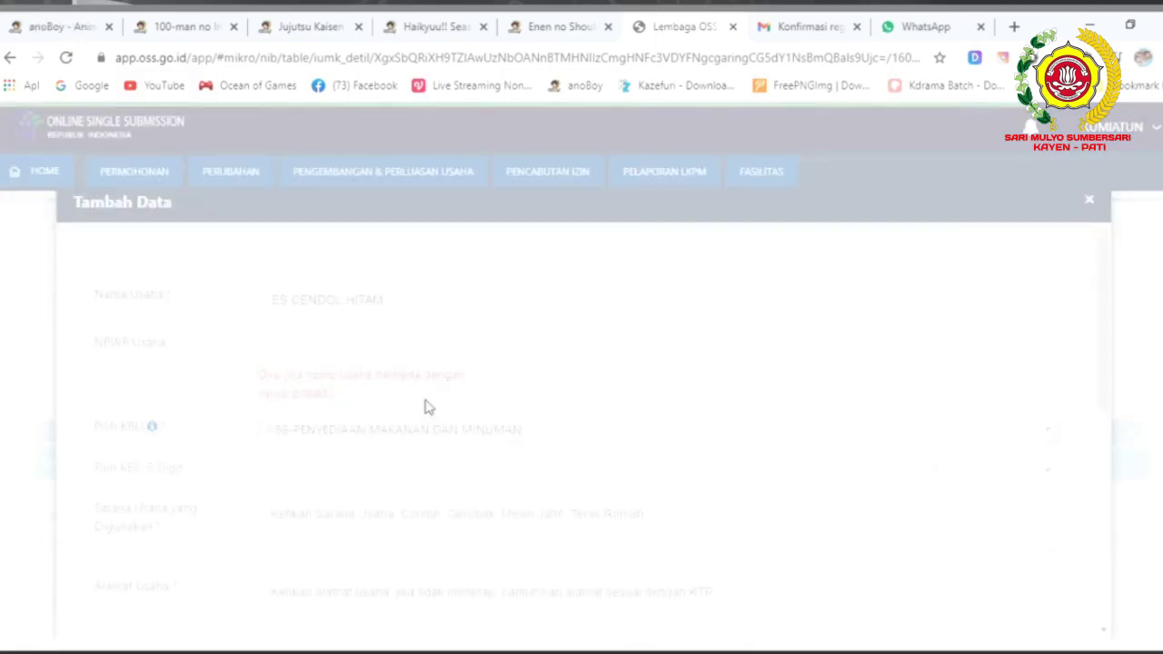
{"action": "scroll", "coordinate": [427, 407], "scroll_direction": "down", "scroll_amount": 1}
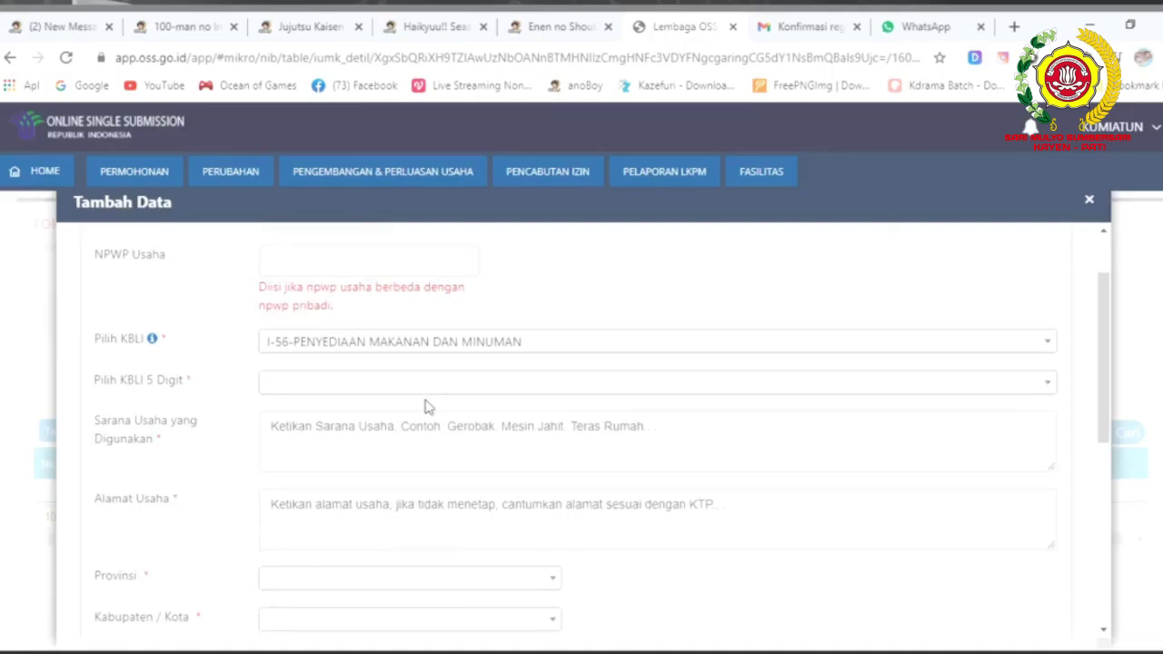
{"action": "left_click", "coordinate": [330, 387]}
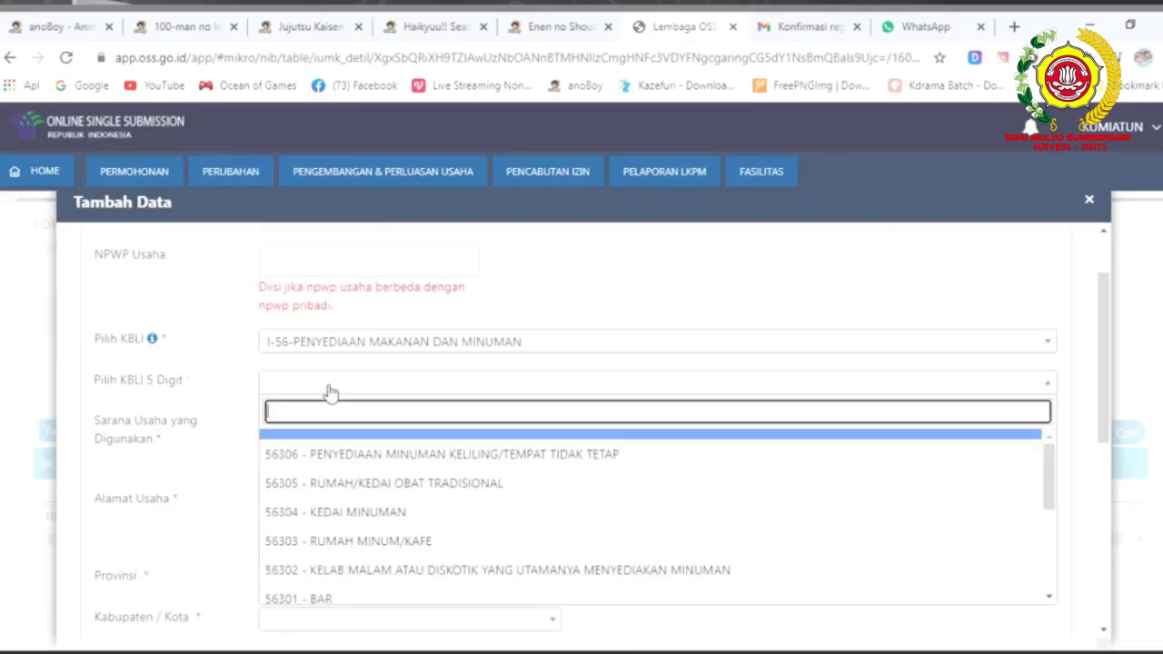
{"action": "left_click", "coordinate": [392, 514]}
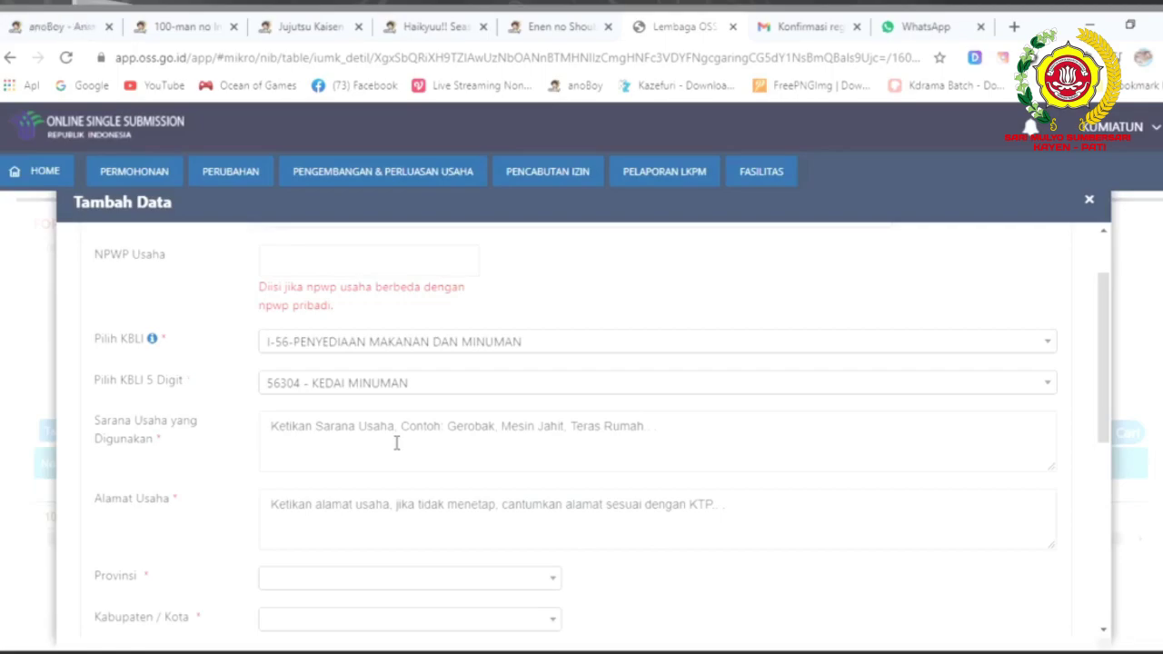
{"action": "left_click", "coordinate": [396, 443]}
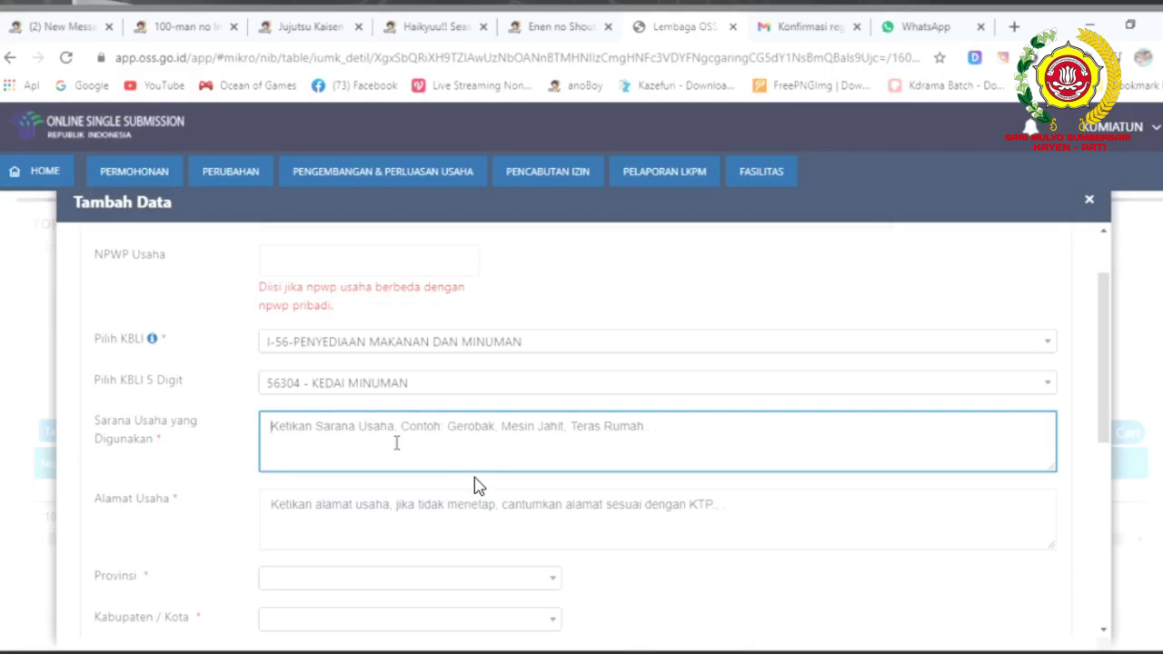
Replace the trial facility entries with GEROBAK in Sarana Usaha yang Digunakan.
{"action": "type", "text": "teras"}
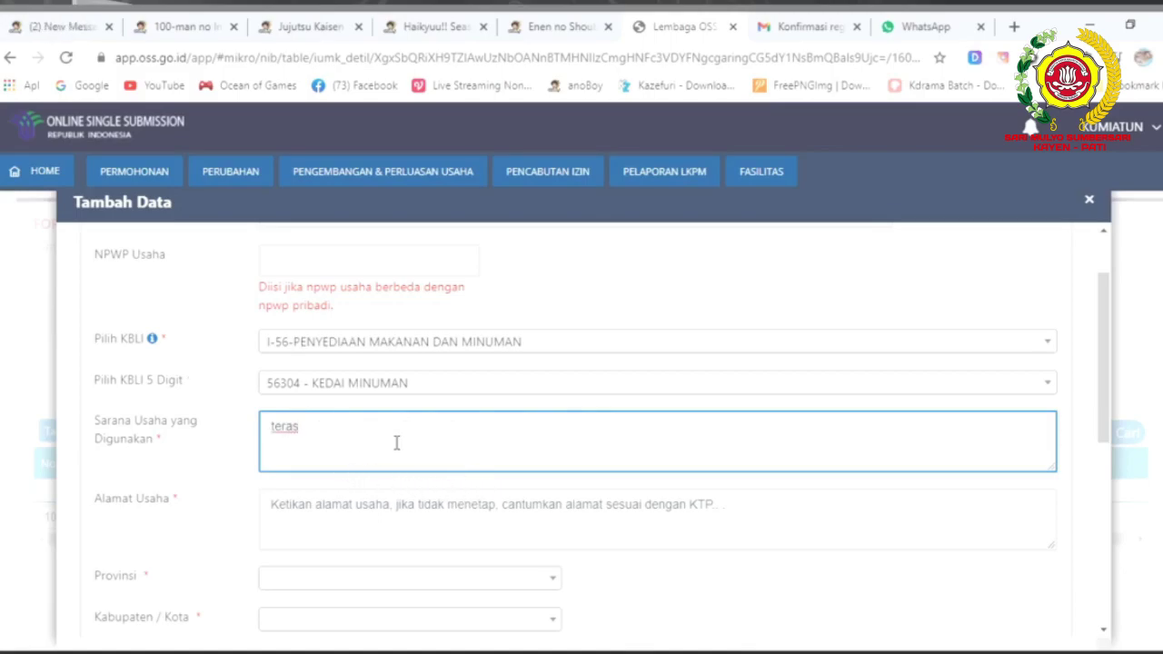
{"action": "type", "text": "r"}
{"action": "key", "text": "BackSpace"}
{"action": "type", "text": "Toko"}
{"action": "key", "text": "ctrl+a"}
{"action": "type", "text": "GEROBAK"}
{"action": "left_click", "coordinate": [364, 524]}
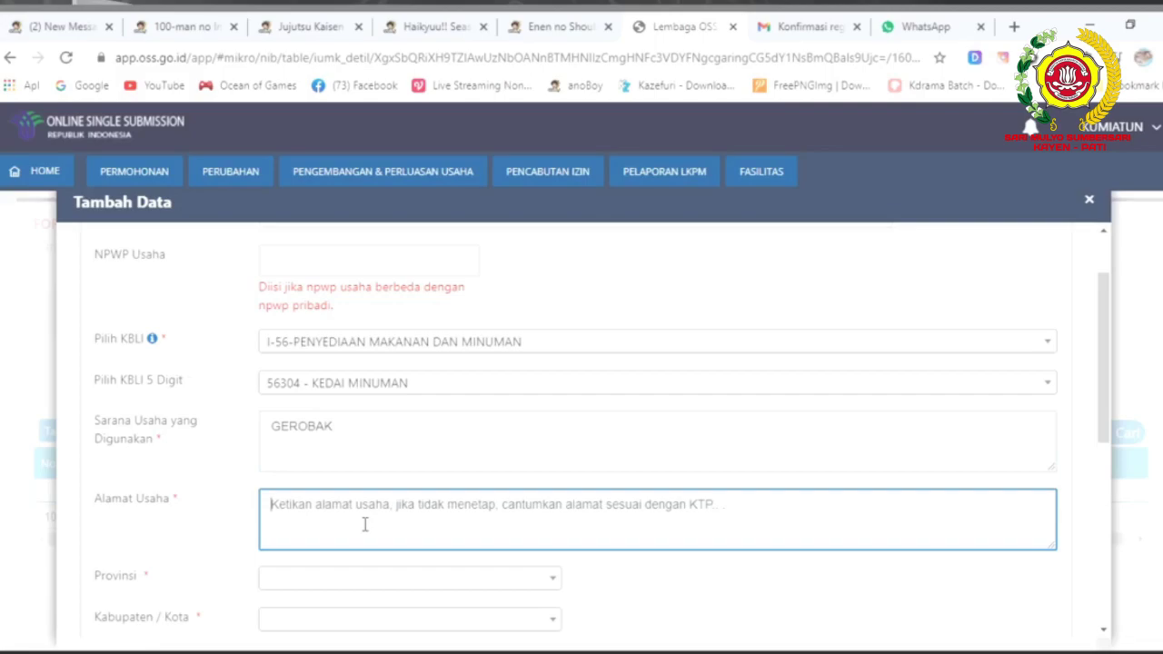
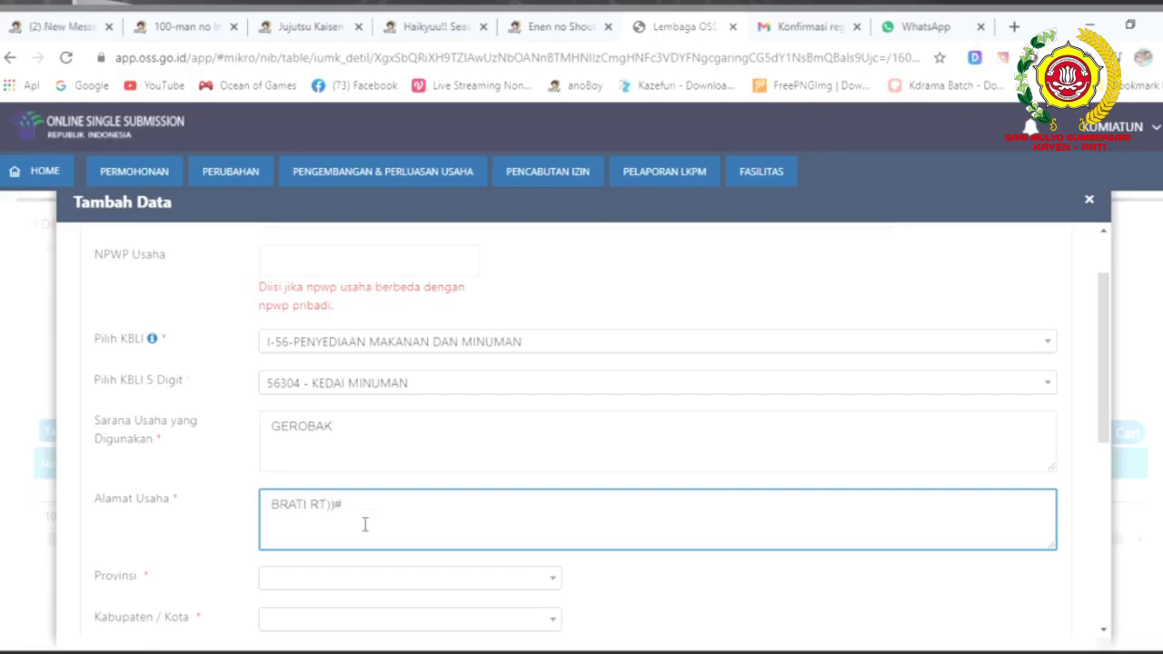
{"action": "scroll", "coordinate": [336, 491], "scroll_direction": "down", "scroll_amount": 2}
{"action": "left_click", "coordinate": [345, 404]}
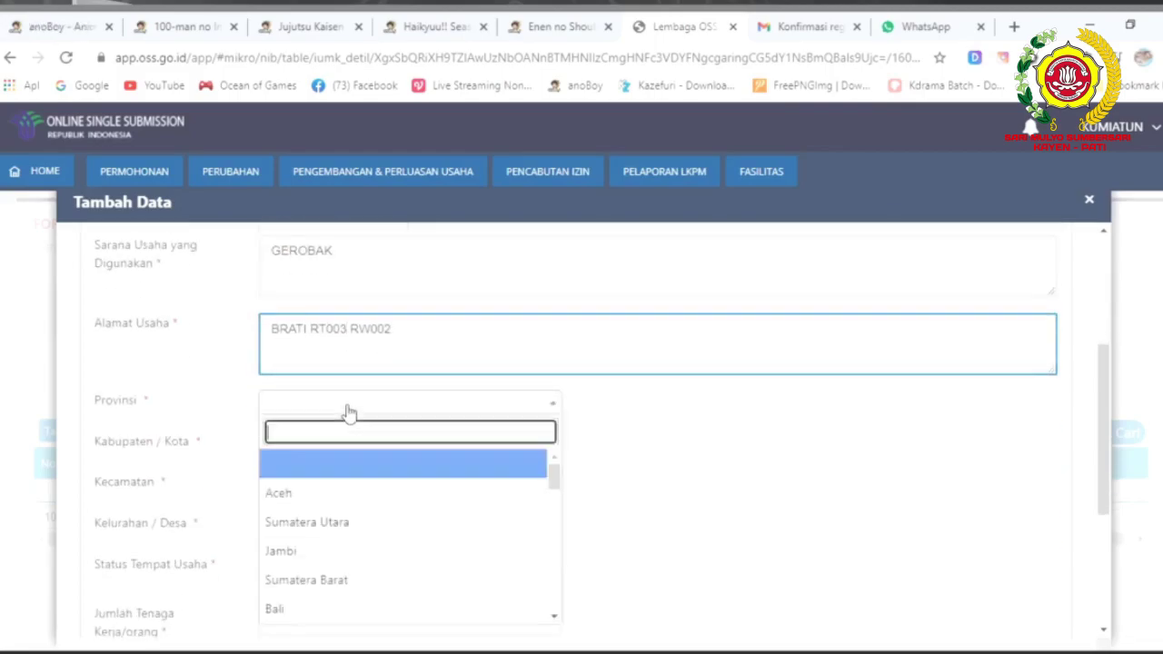
{"action": "left_click", "coordinate": [363, 483]}
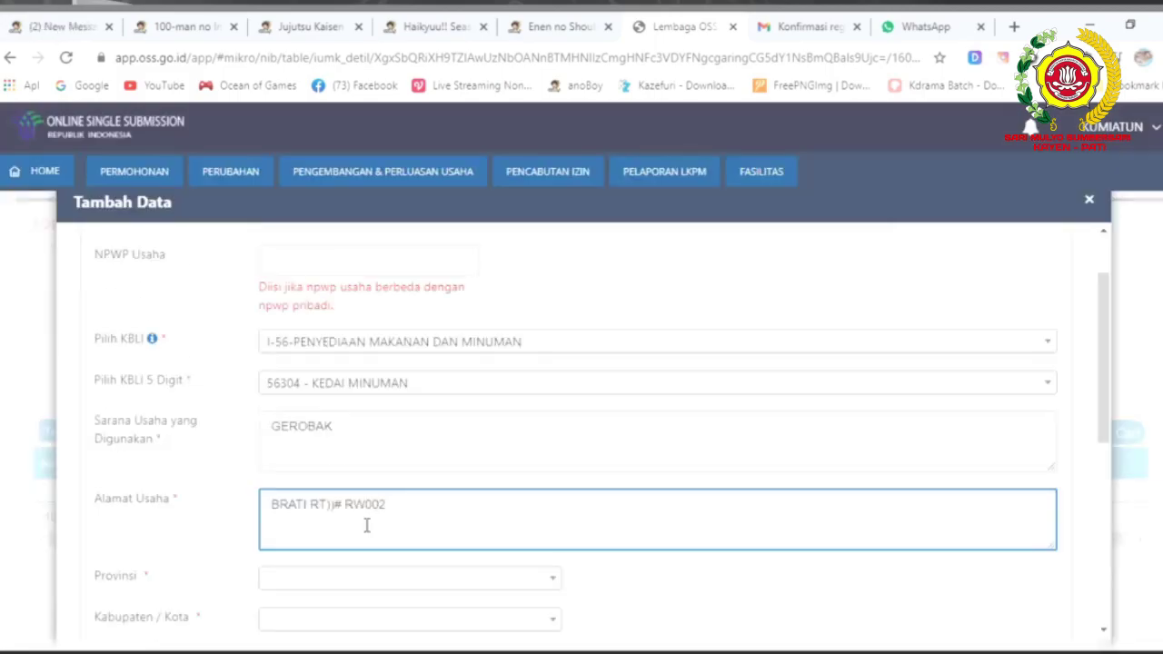
{"action": "scroll", "coordinate": [327, 509], "scroll_direction": "down", "scroll_amount": 2}
{"action": "left_click", "coordinate": [345, 407]}
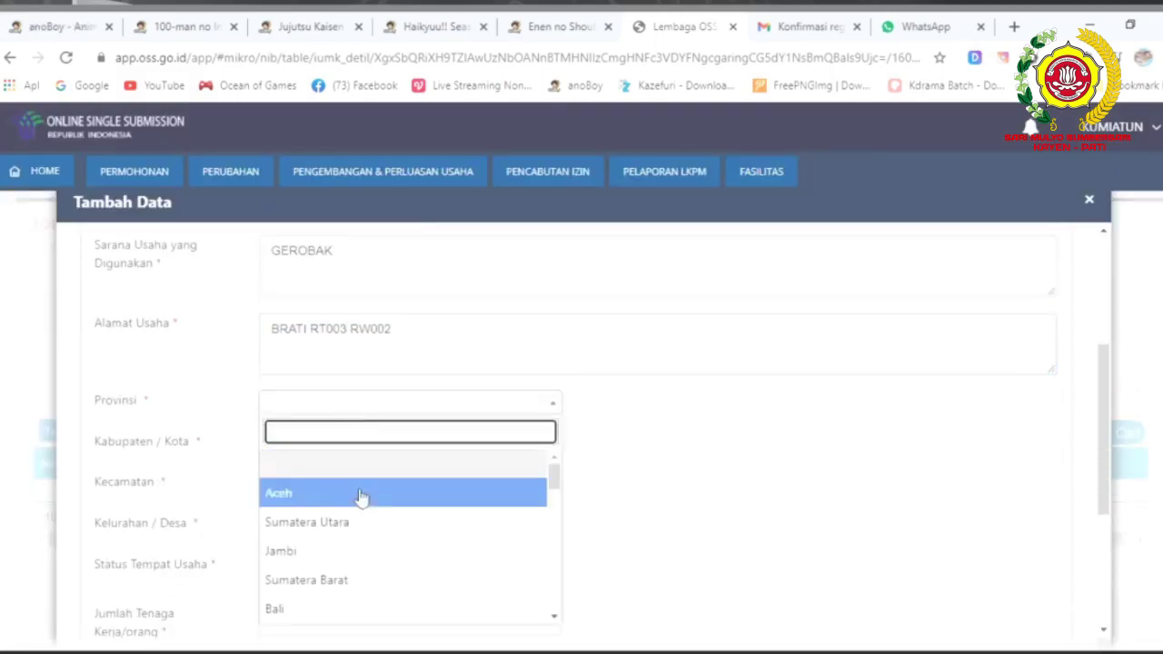
{"action": "scroll", "coordinate": [350, 553], "scroll_direction": "down", "scroll_amount": 1}
{"action": "scroll", "coordinate": [357, 600], "scroll_direction": "down", "scroll_amount": 1}
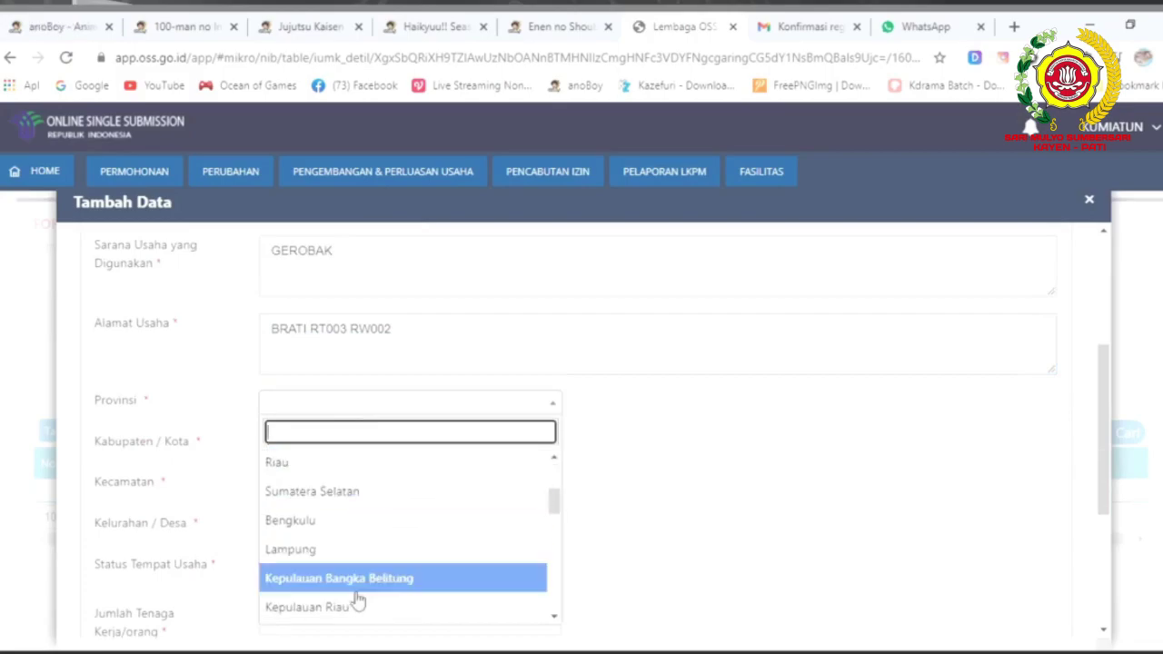
{"action": "scroll", "coordinate": [357, 602], "scroll_direction": "down", "scroll_amount": 1}
{"action": "left_click", "coordinate": [358, 607]}
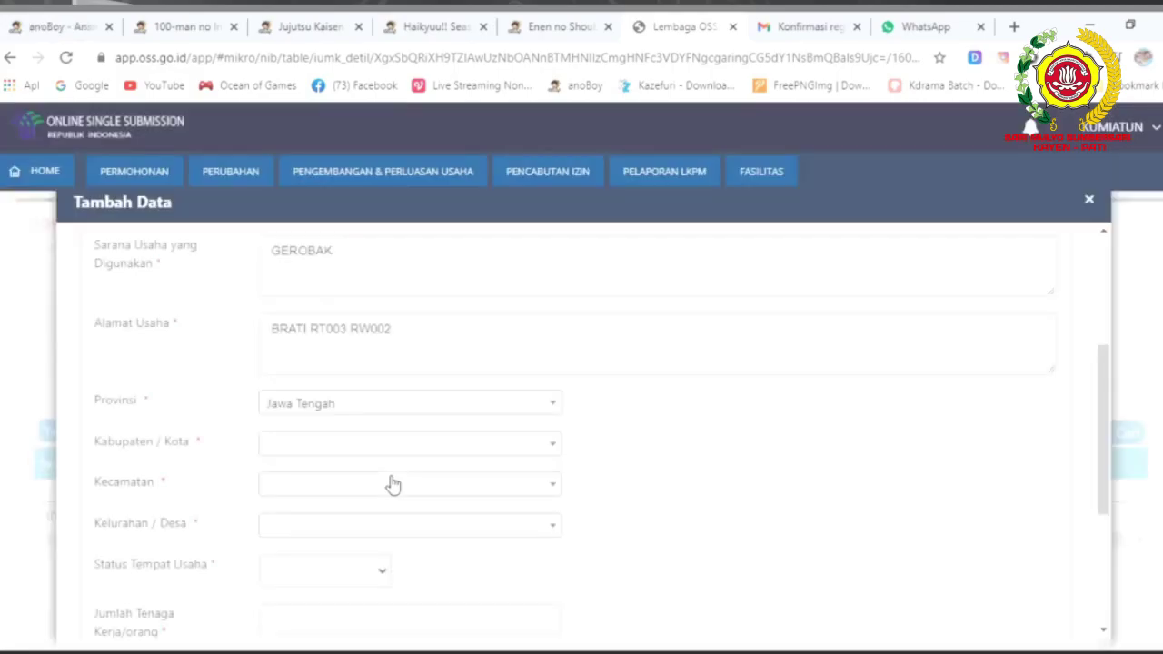
Choose Kab. Pati, Kayen and Brati as regency, district and village.
{"action": "left_click", "coordinate": [379, 443]}
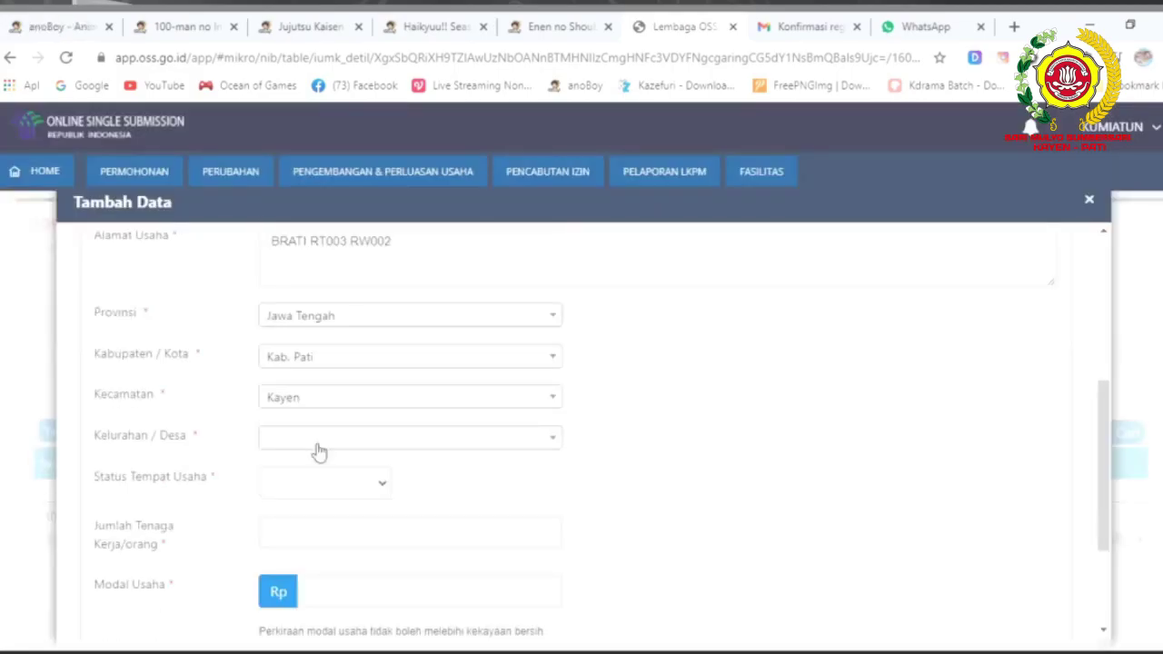
{"action": "left_click", "coordinate": [317, 448]}
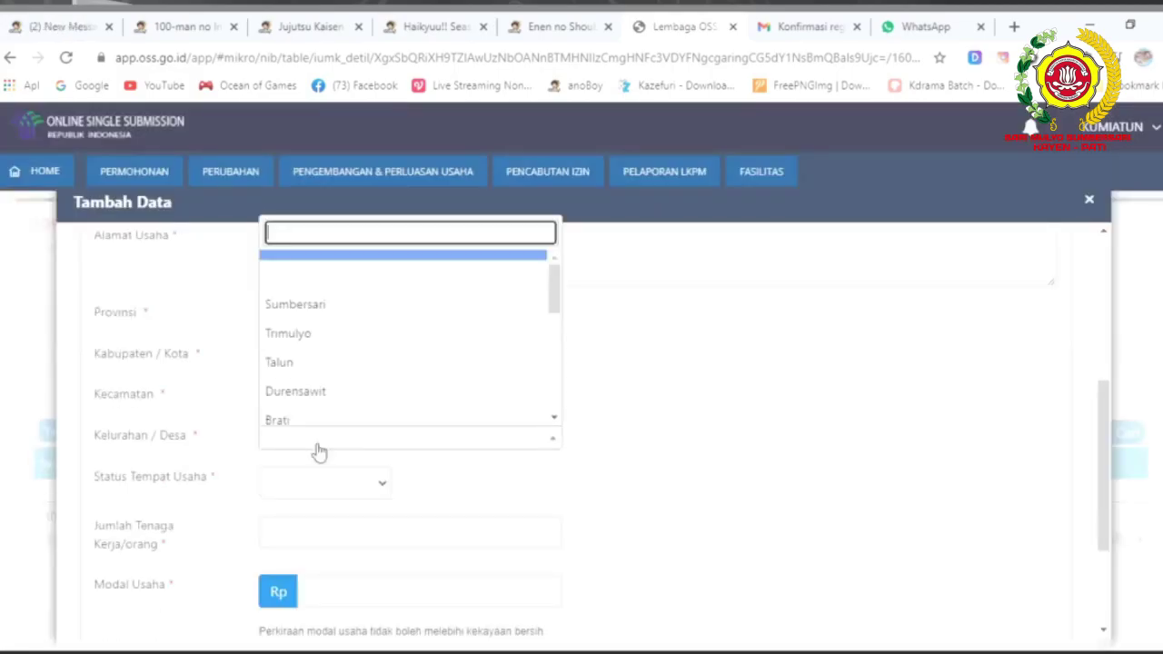
{"action": "scroll", "coordinate": [313, 345], "scroll_direction": "down", "scroll_amount": 1}
{"action": "left_click", "coordinate": [318, 332]}
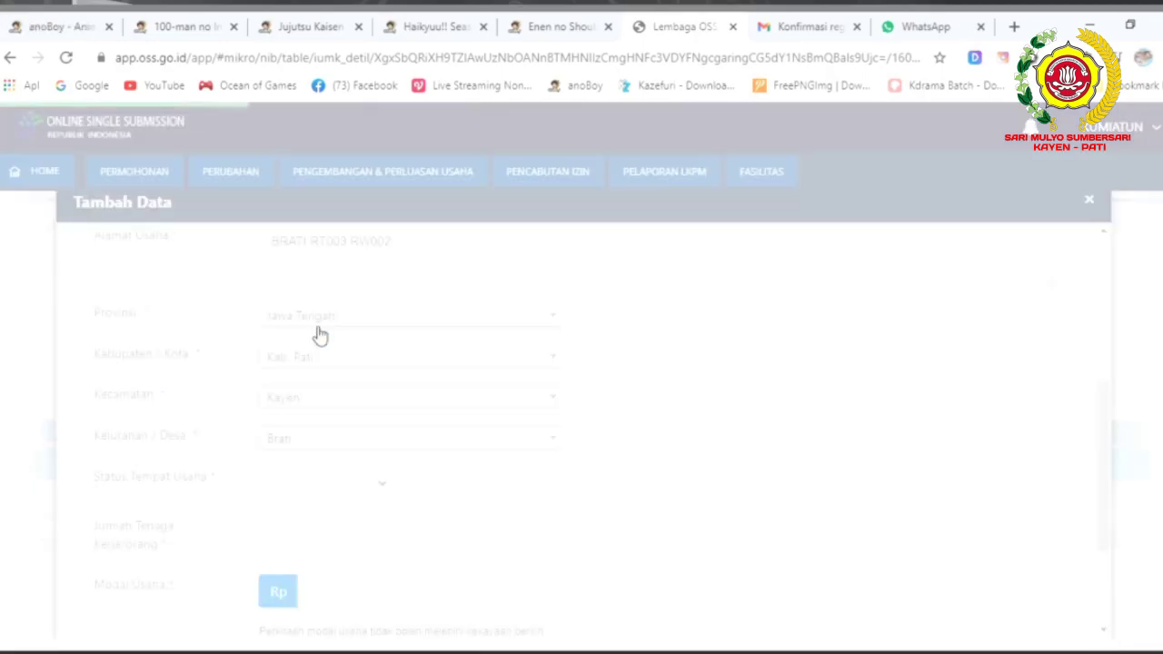
{"action": "left_click", "coordinate": [338, 491]}
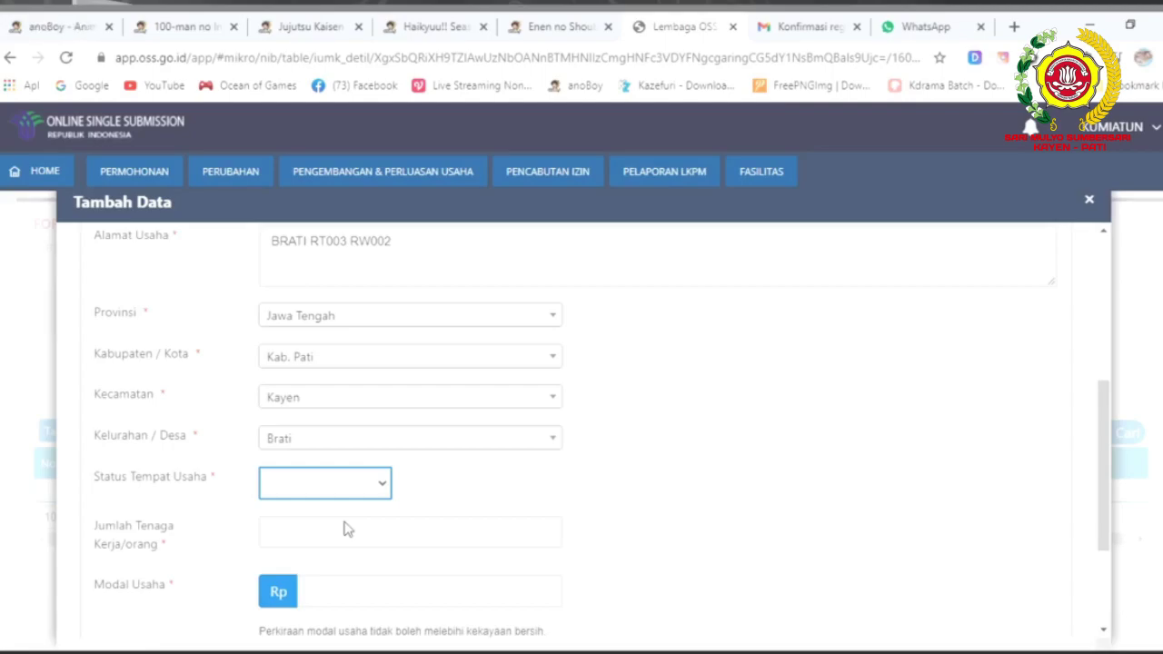
Set premises status Bukan Sewa, 1 worker and business capital 3.000.000.
{"action": "key", "text": "Down"}
{"action": "left_click", "coordinate": [301, 530]}
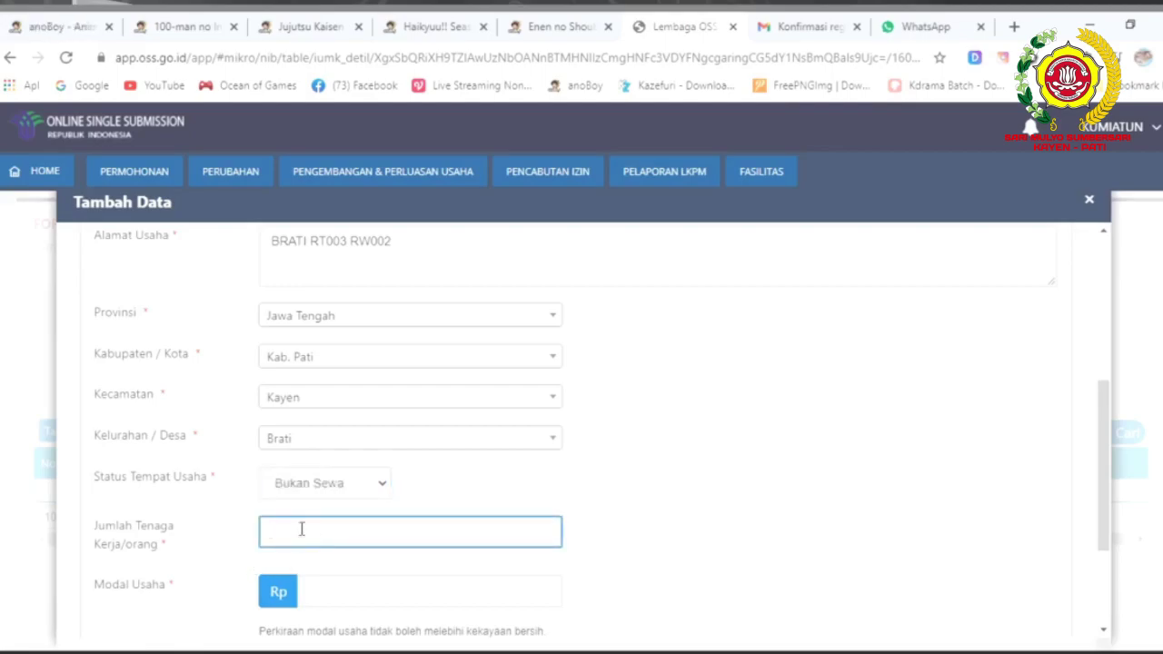
{"action": "type", "text": "1"}
{"action": "left_click", "coordinate": [308, 593]}
{"action": "scroll", "coordinate": [341, 556], "scroll_direction": "down", "scroll_amount": 1}
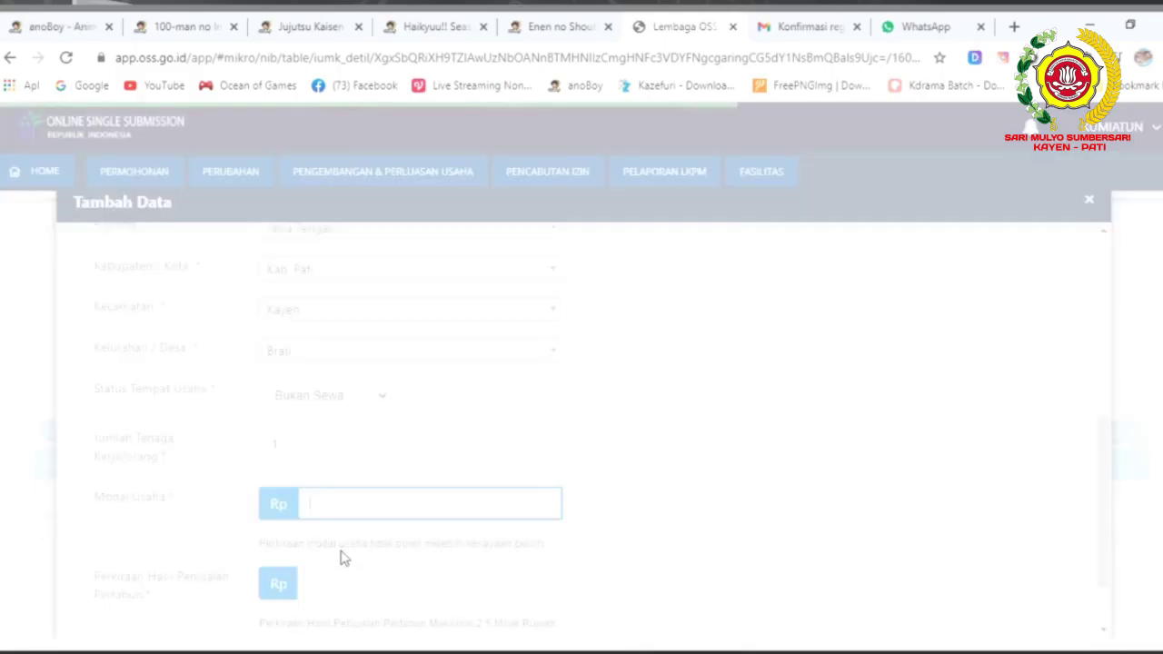
{"action": "type", "text": "3.000.000"}
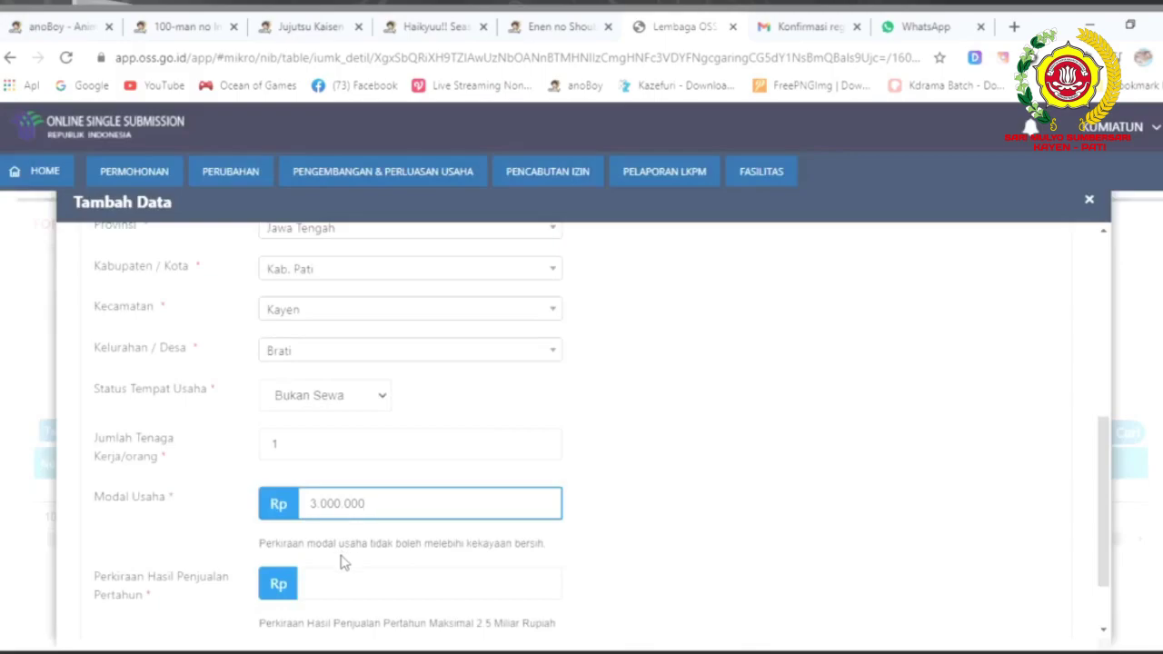
Enter estimated annual sales of 18.000.000, removing an extra zero.
{"action": "left_click", "coordinate": [347, 584]}
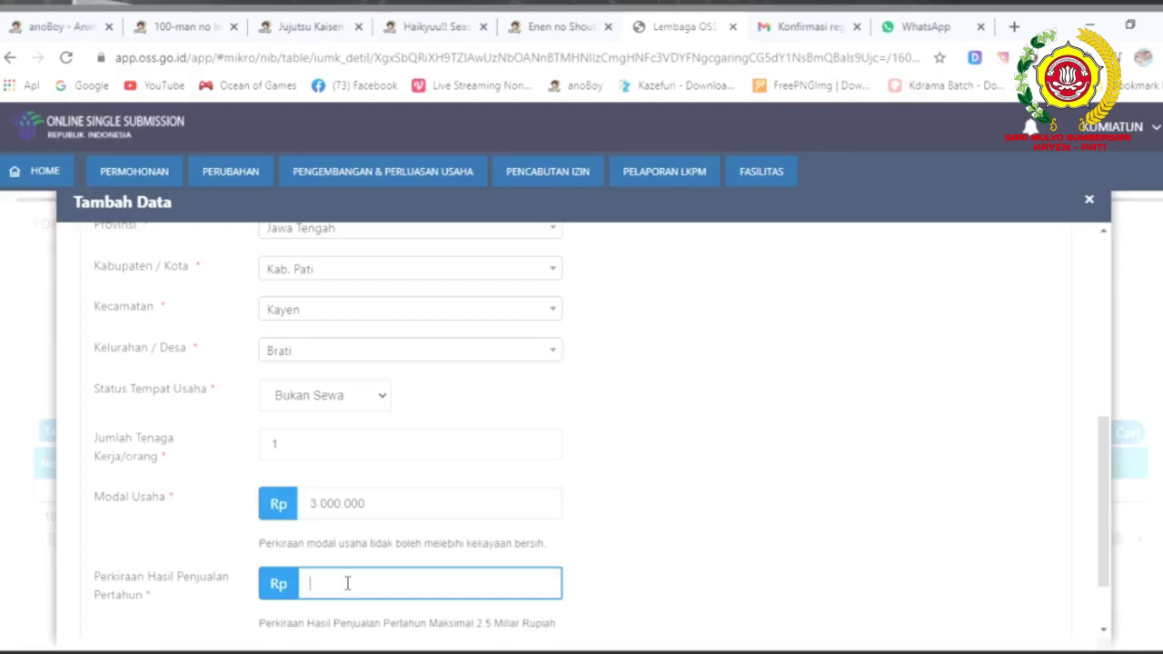
{"action": "type", "text": "180.000.000"}
{"action": "key", "text": "BackSpace"}
{"action": "scroll", "coordinate": [348, 582], "scroll_direction": "down", "scroll_amount": 2}
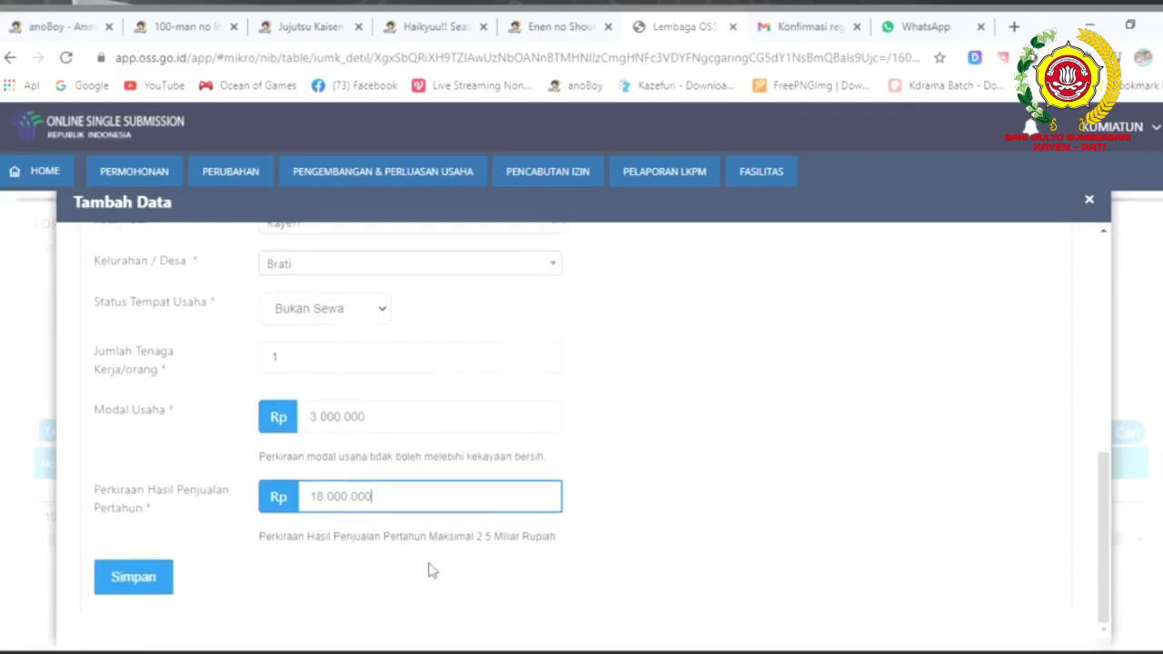
{"action": "scroll", "coordinate": [430, 569], "scroll_direction": "down", "scroll_amount": 1}
{"action": "scroll", "coordinate": [431, 569], "scroll_direction": "down", "scroll_amount": 1}
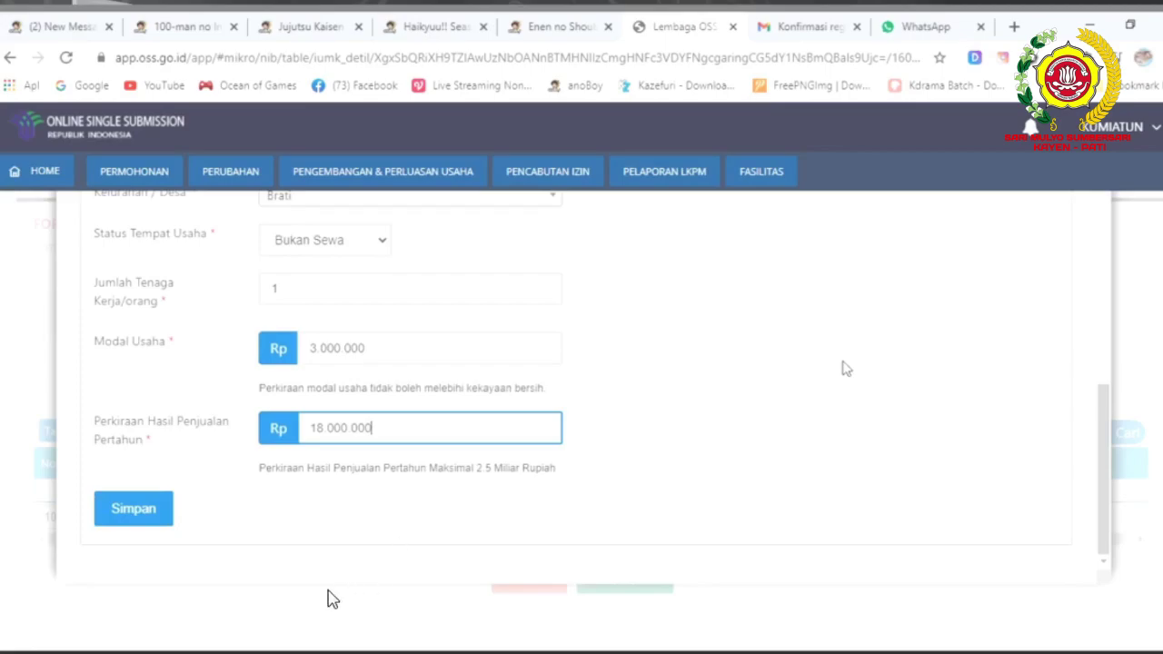
Submit the business form with Simpan and confirm with Ya in Konfirmasi.
{"action": "left_click", "coordinate": [137, 514]}
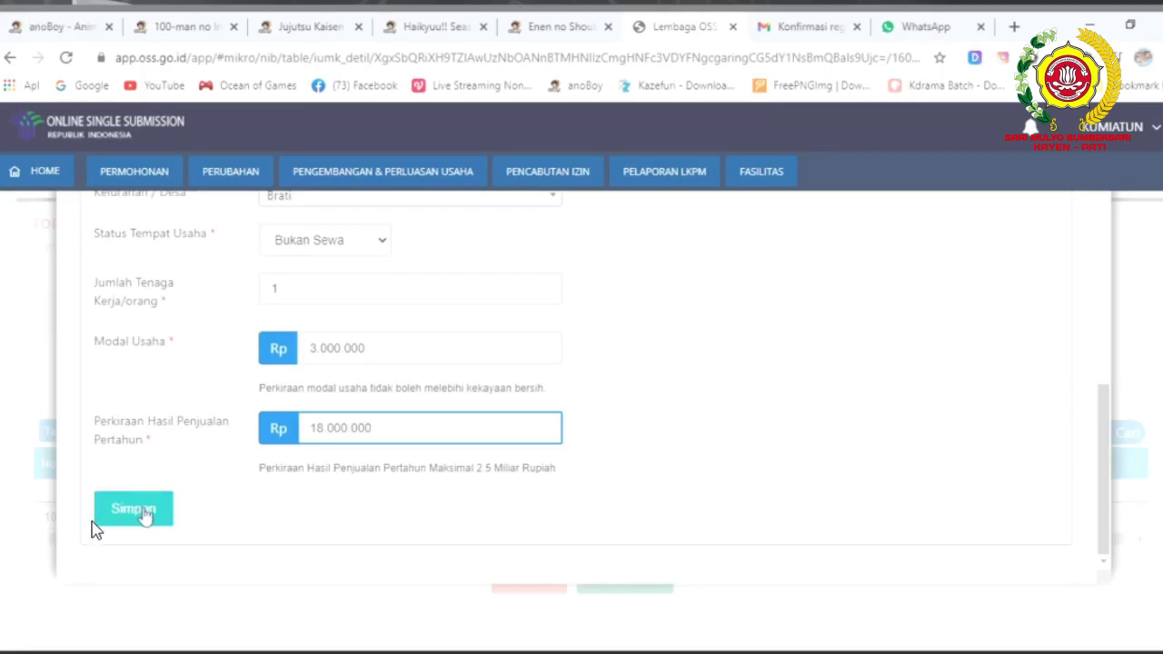
{"action": "left_click", "coordinate": [145, 515]}
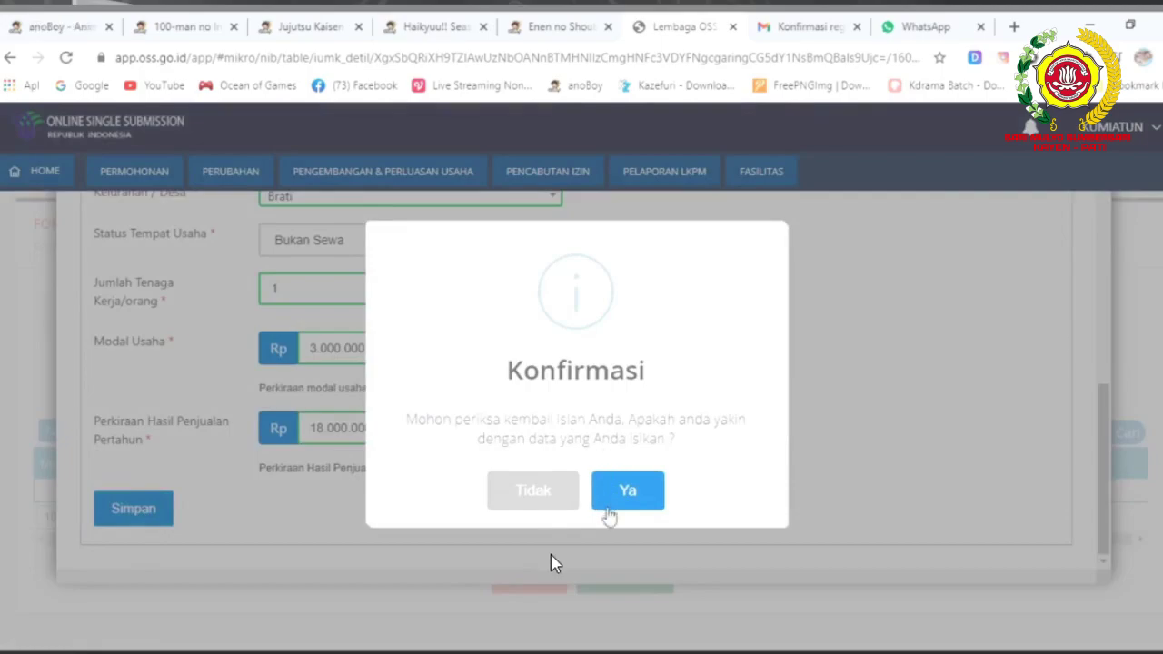
{"action": "left_click", "coordinate": [624, 492]}
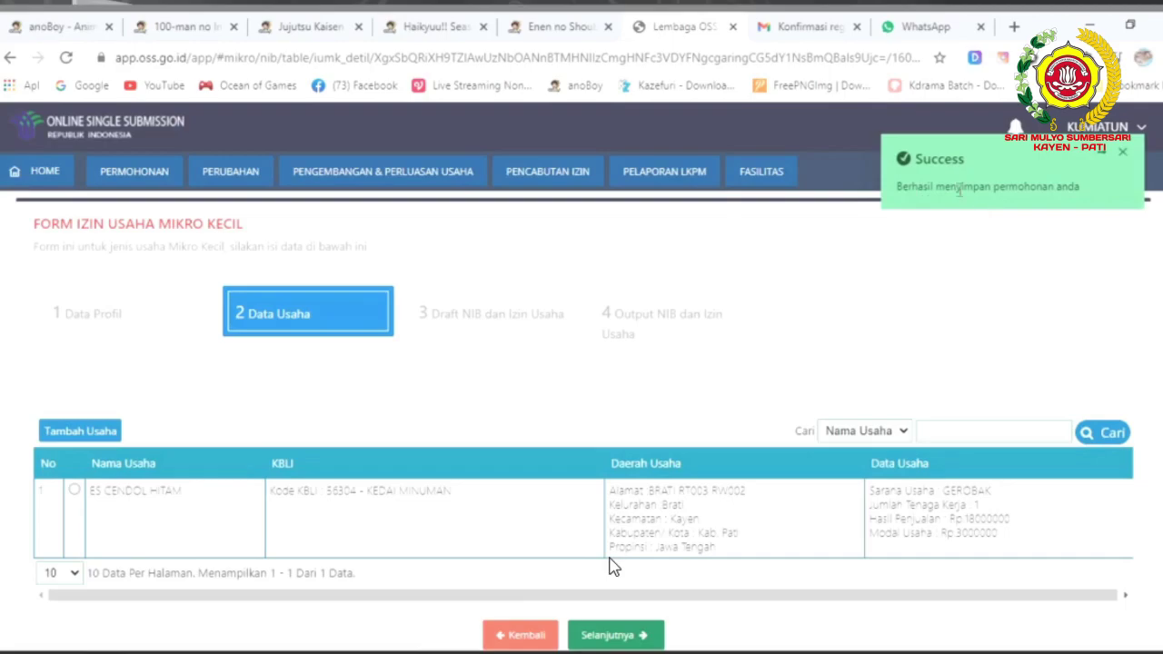
Advance to step 3 Draft NIB dan Izin Usaha and scroll down to the declaration.
{"action": "scroll", "coordinate": [610, 566], "scroll_direction": "down", "scroll_amount": 1}
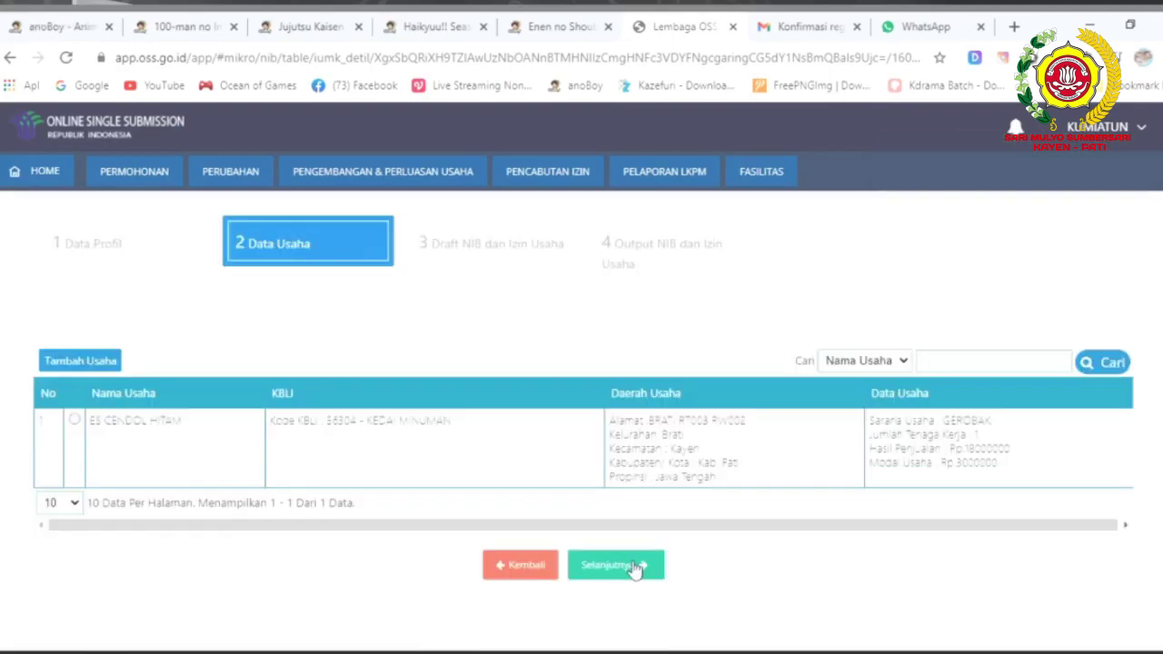
{"action": "left_click", "coordinate": [634, 566]}
{"action": "left_click", "coordinate": [634, 567]}
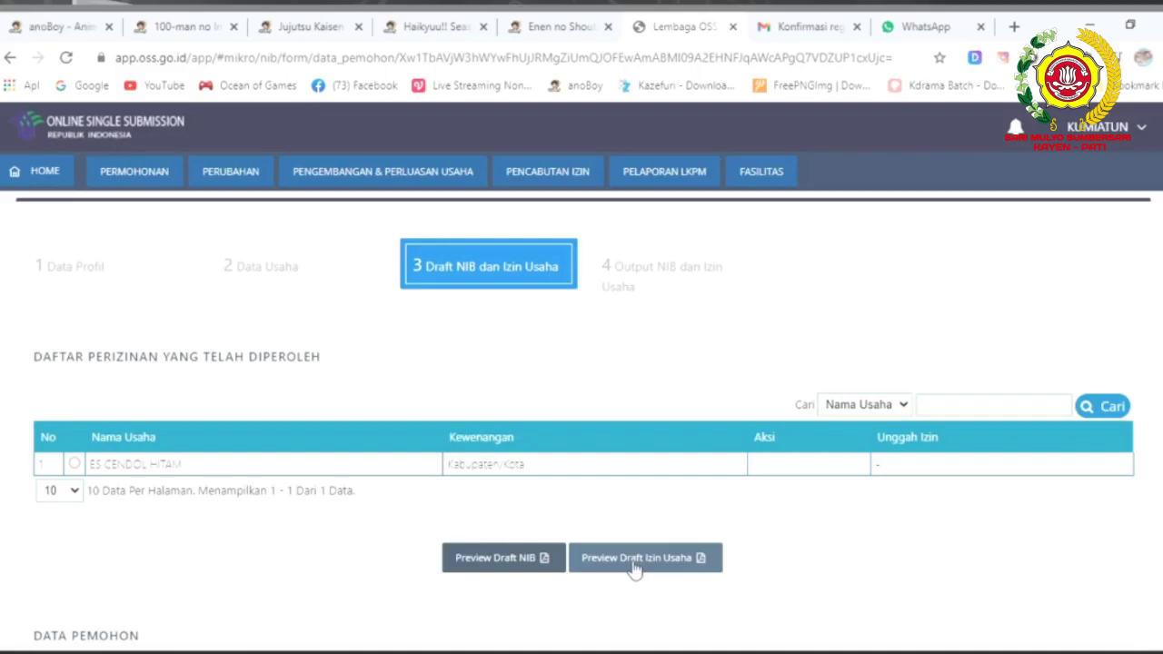
{"action": "scroll", "coordinate": [577, 427], "scroll_direction": "down", "scroll_amount": 3}
{"action": "scroll", "coordinate": [582, 435], "scroll_direction": "down", "scroll_amount": 6}
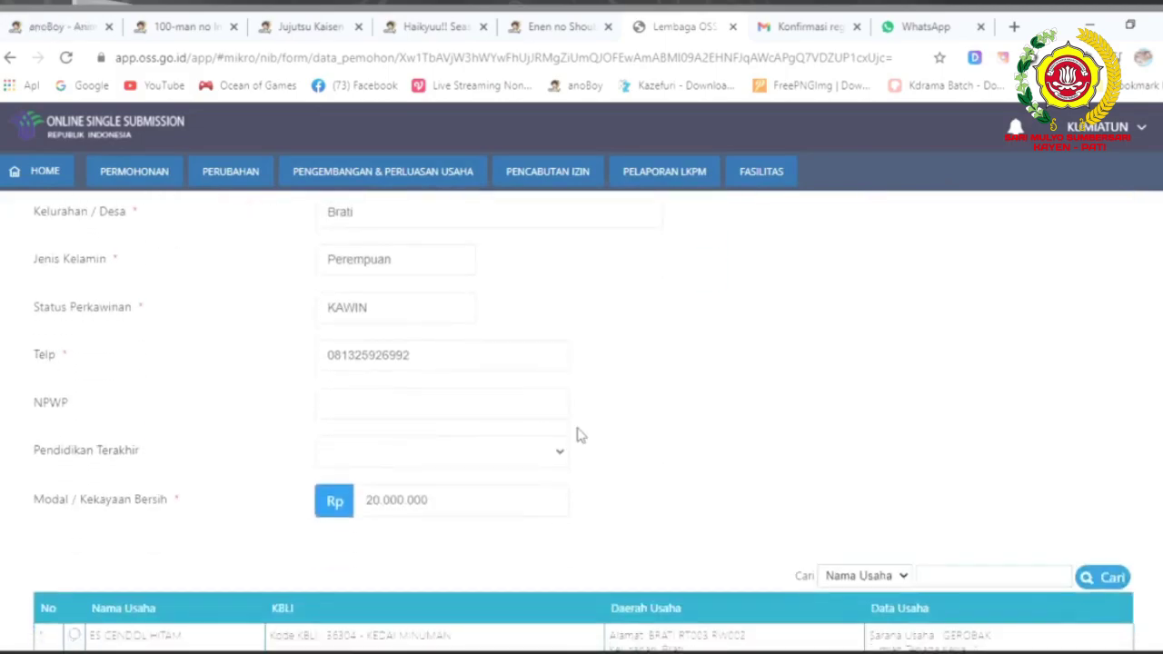
{"action": "scroll", "coordinate": [582, 435], "scroll_direction": "down", "scroll_amount": 2}
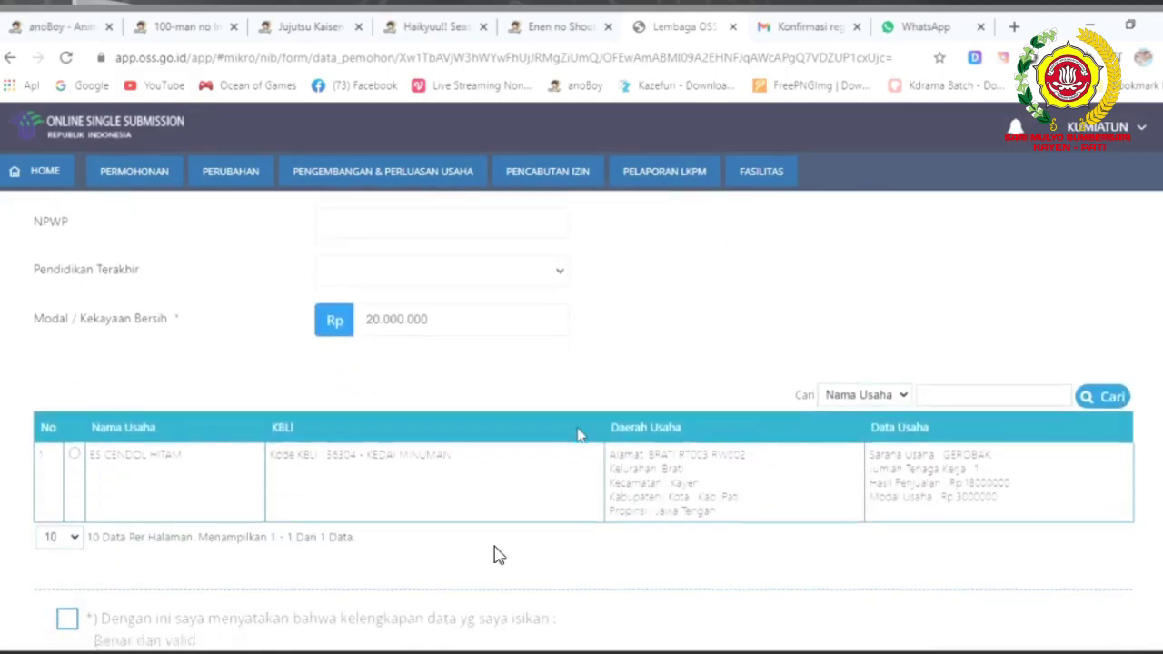
{"action": "scroll", "coordinate": [494, 552], "scroll_direction": "down", "scroll_amount": 2}
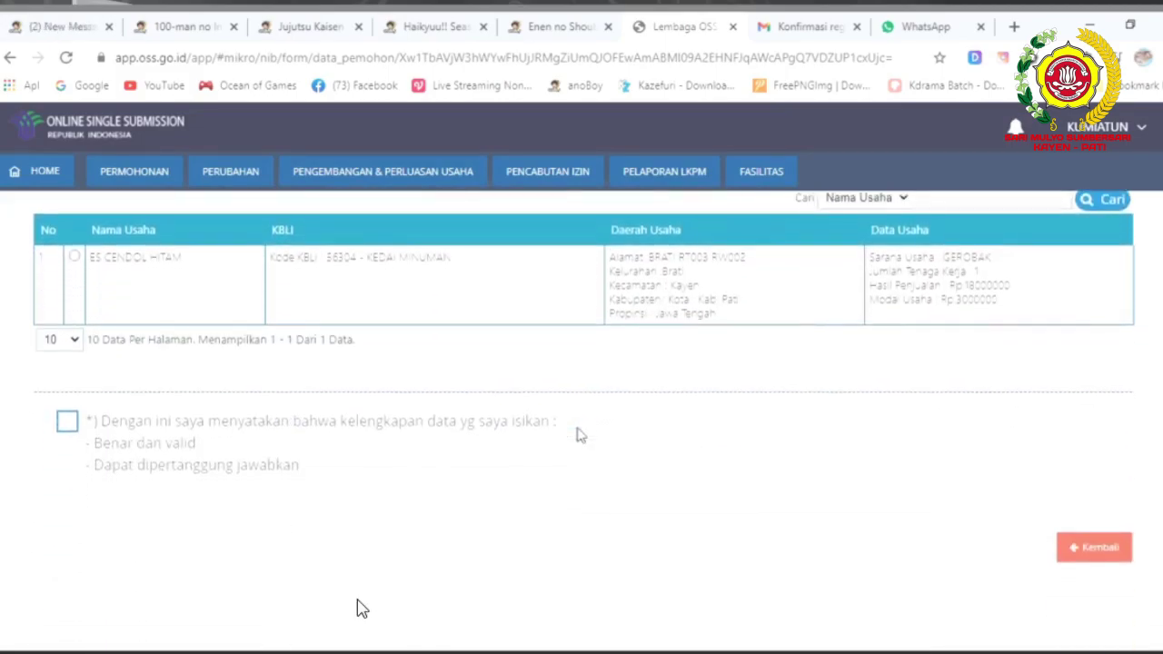
Confirm the data-completeness declaration as true and valid, then submit Proses NIB Dan Izin Usaha.
{"action": "left_click", "coordinate": [68, 425]}
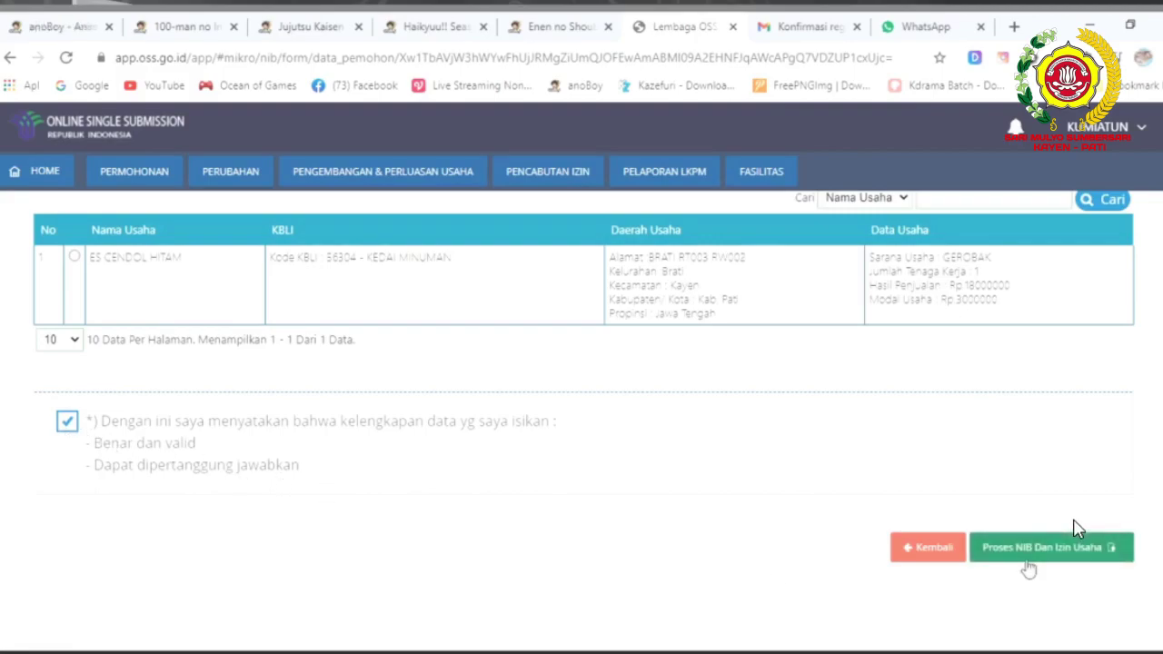
{"action": "left_click", "coordinate": [1027, 559]}
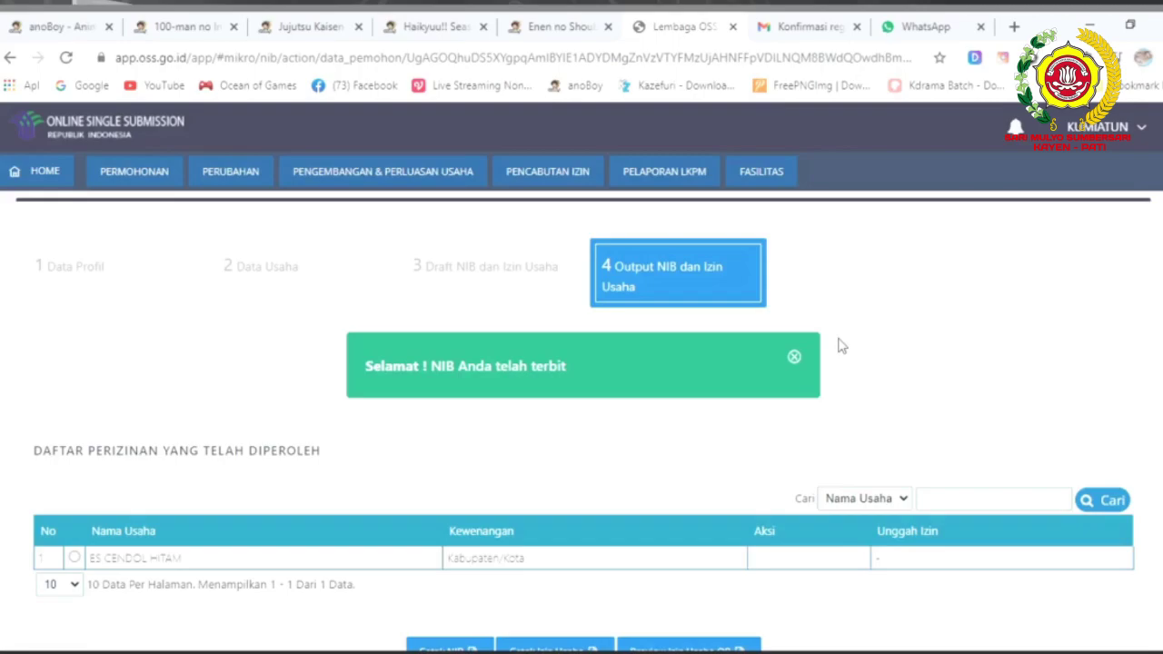
{"action": "scroll", "coordinate": [840, 345], "scroll_direction": "down", "scroll_amount": 1}
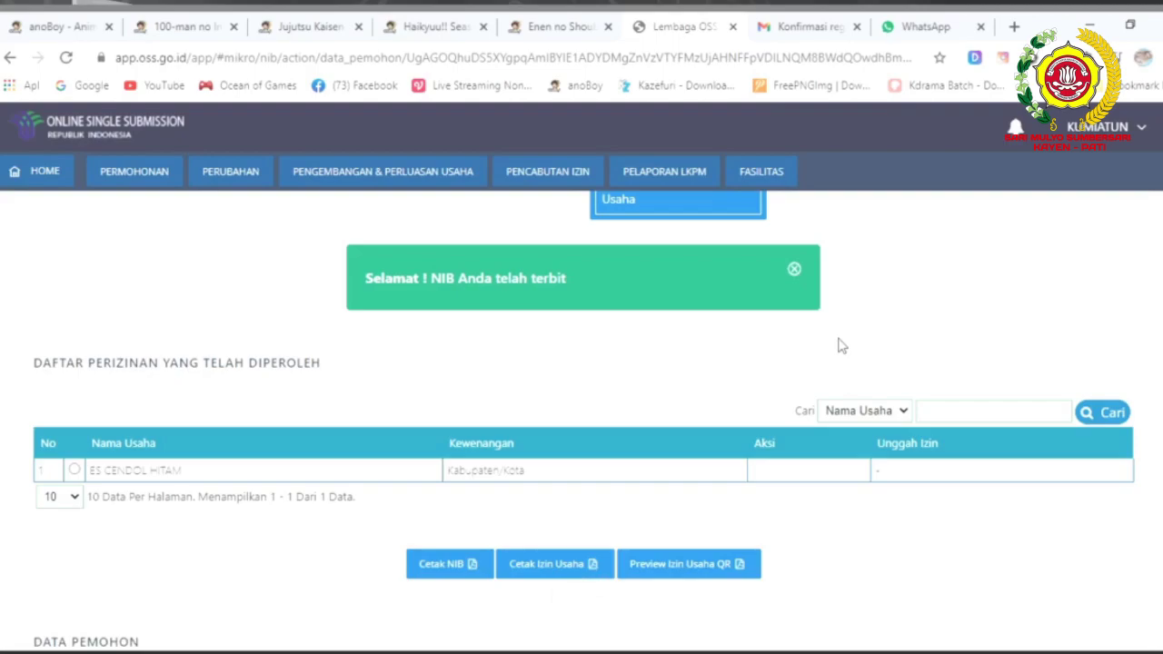
{"action": "scroll", "coordinate": [841, 345], "scroll_direction": "down", "scroll_amount": 2}
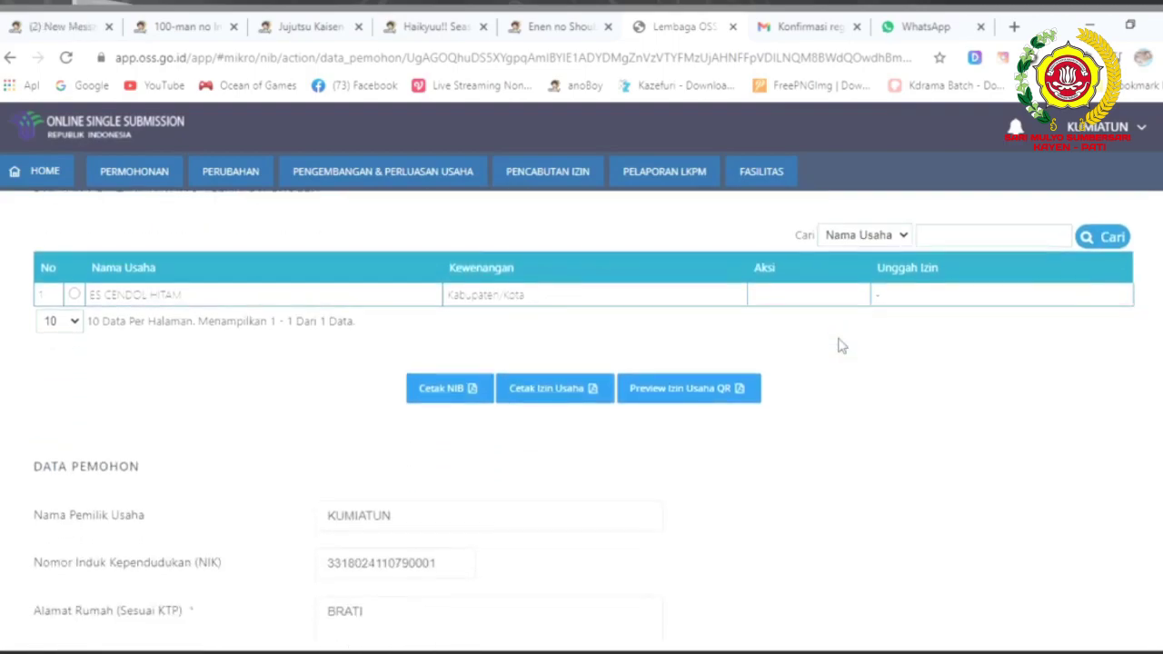
{"action": "scroll", "coordinate": [842, 345], "scroll_direction": "down", "scroll_amount": 3}
{"action": "scroll", "coordinate": [841, 345], "scroll_direction": "down", "scroll_amount": 6}
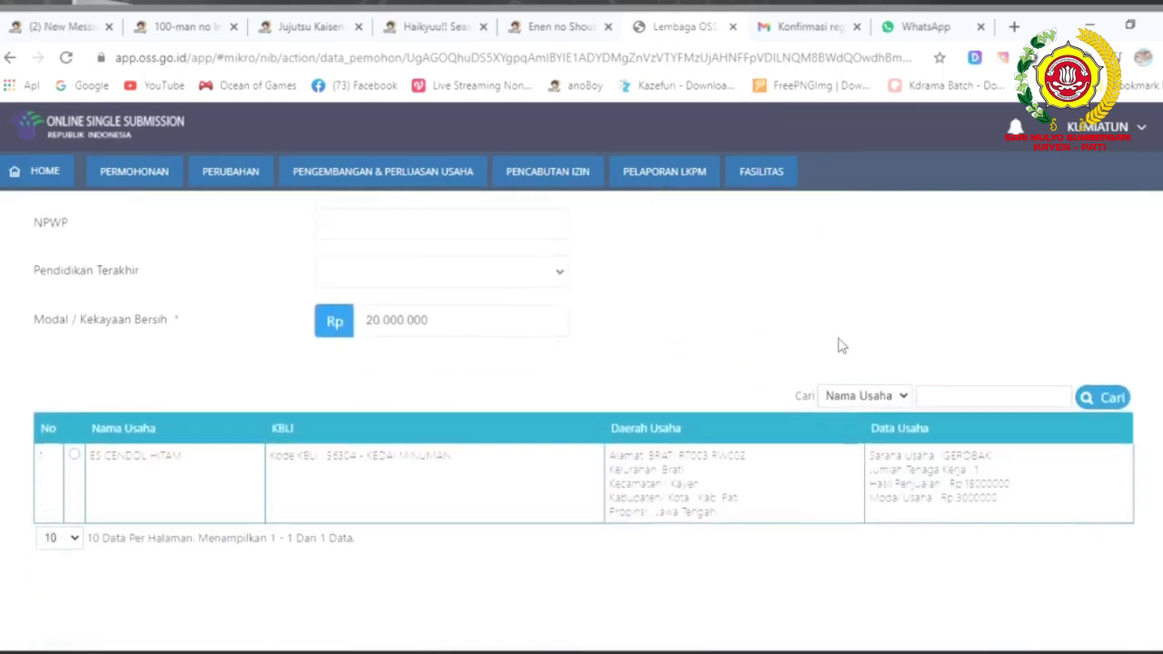
{"action": "scroll", "coordinate": [838, 344], "scroll_direction": "up", "scroll_amount": 10}
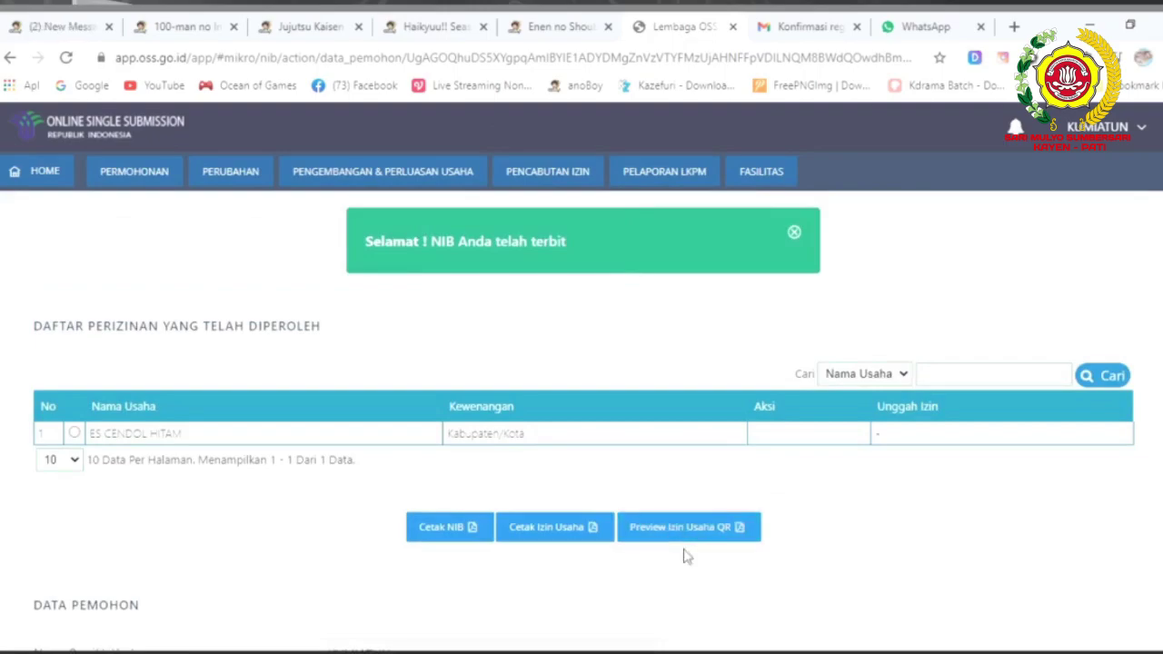
Preview the NIB via Cetak NIB, save it as NIB_(1).pdf, and close the Pencetakan preview.
{"action": "left_click", "coordinate": [452, 530]}
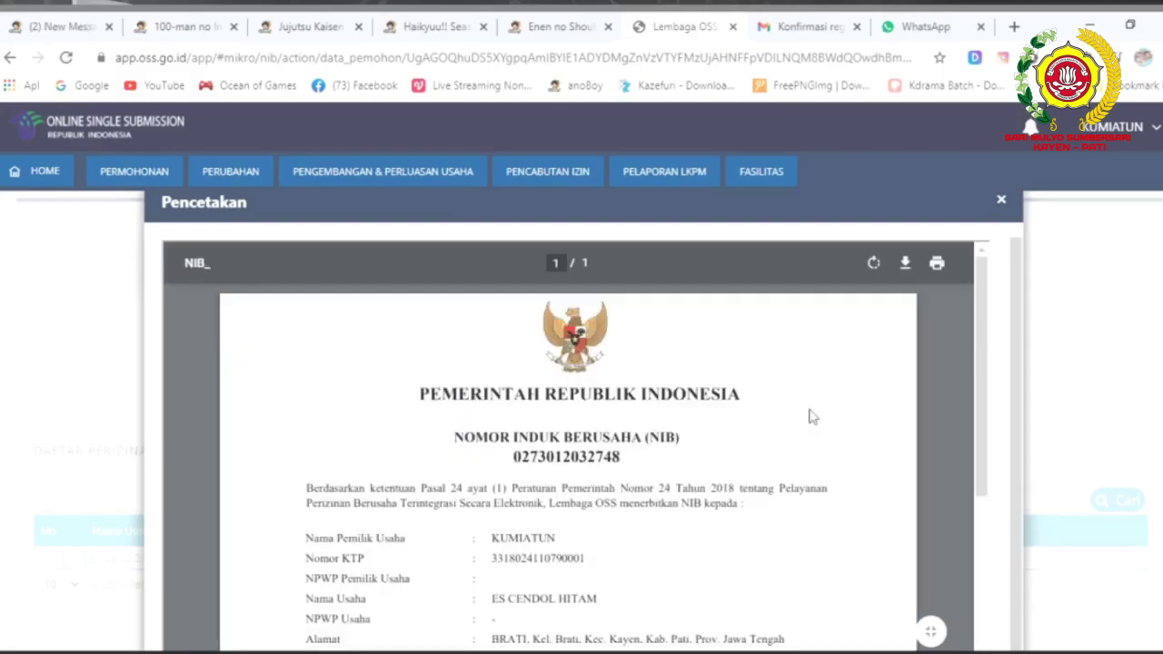
{"action": "scroll", "coordinate": [812, 416], "scroll_direction": "down", "scroll_amount": 4}
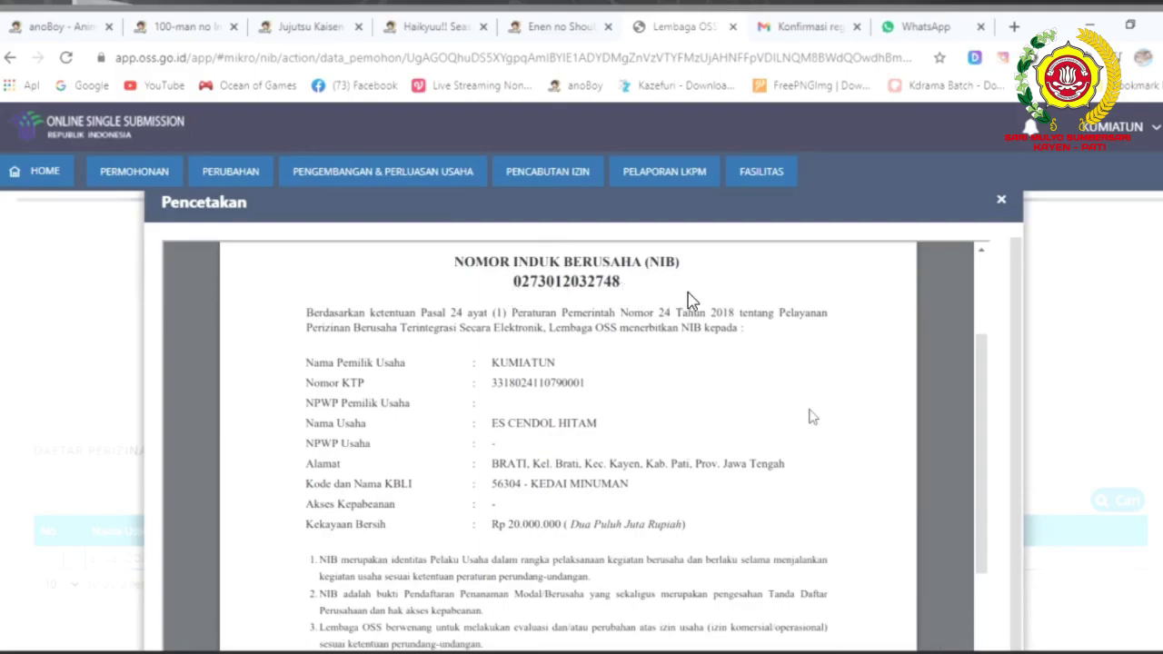
{"action": "scroll", "coordinate": [688, 300], "scroll_direction": "up", "scroll_amount": 2}
{"action": "left_click", "coordinate": [906, 244]}
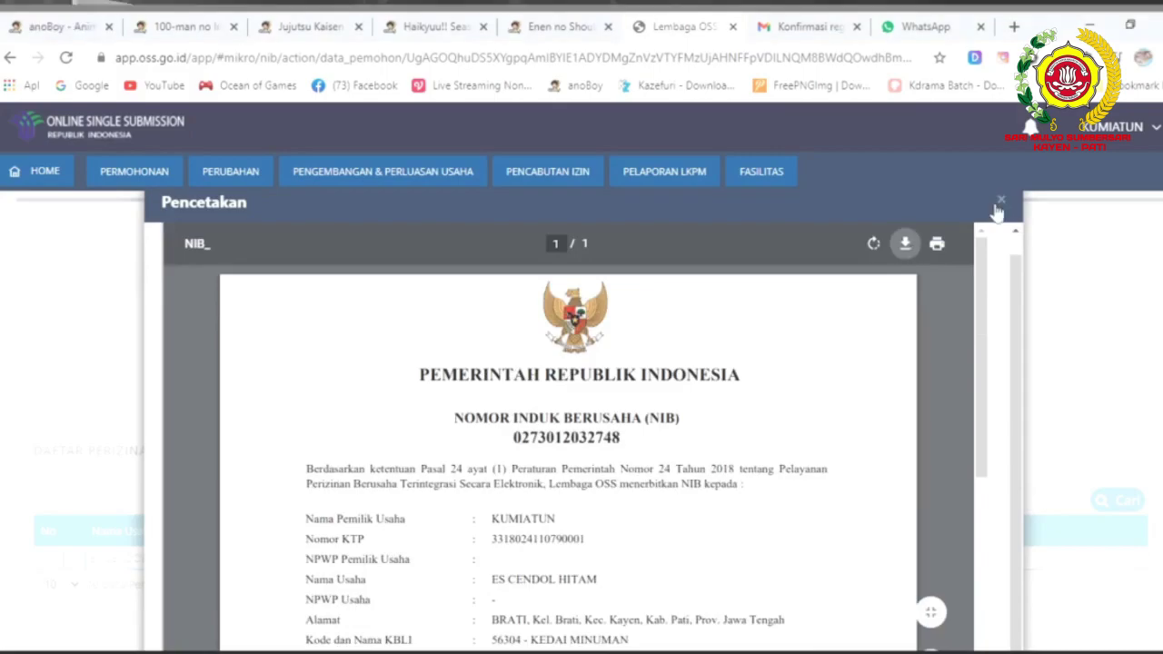
{"action": "left_click", "coordinate": [1001, 201]}
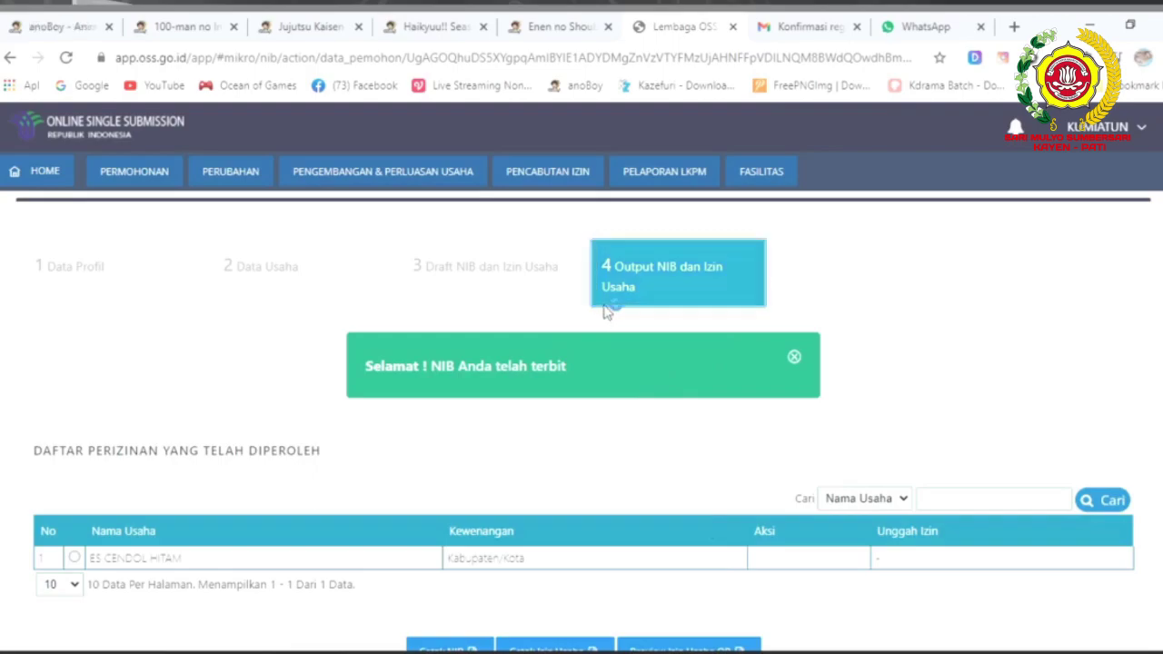
{"action": "scroll", "coordinate": [605, 308], "scroll_direction": "down", "scroll_amount": 3}
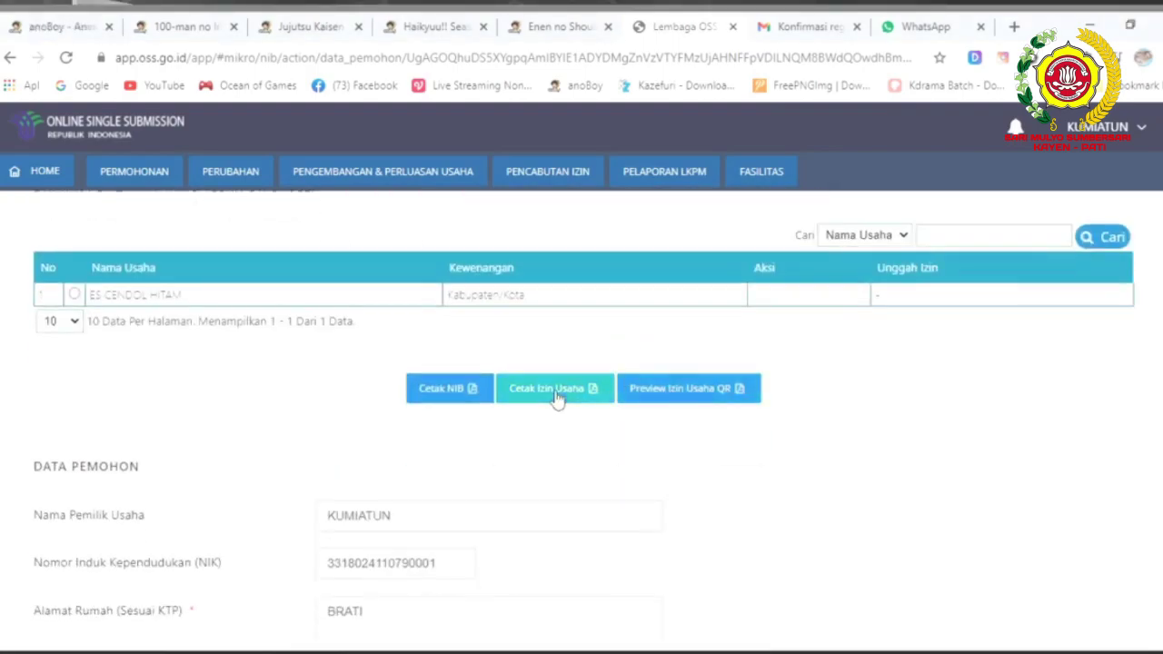
{"action": "left_click", "coordinate": [553, 389]}
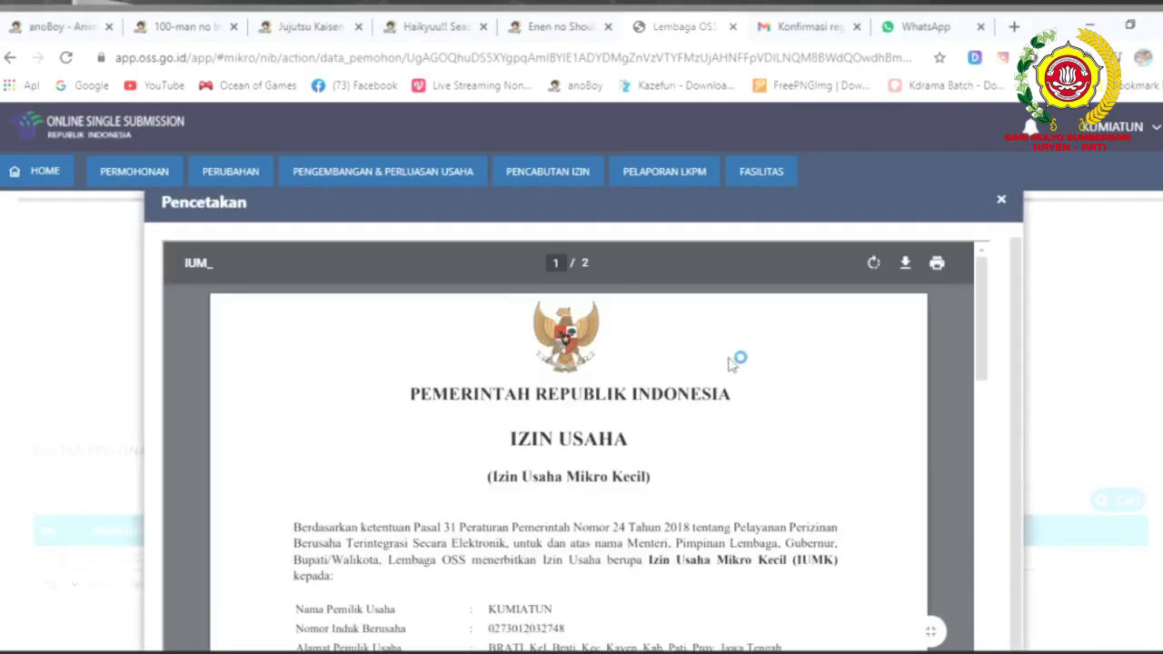
{"action": "scroll", "coordinate": [830, 391], "scroll_direction": "down", "scroll_amount": 10}
{"action": "scroll", "coordinate": [830, 402], "scroll_direction": "down", "scroll_amount": 5}
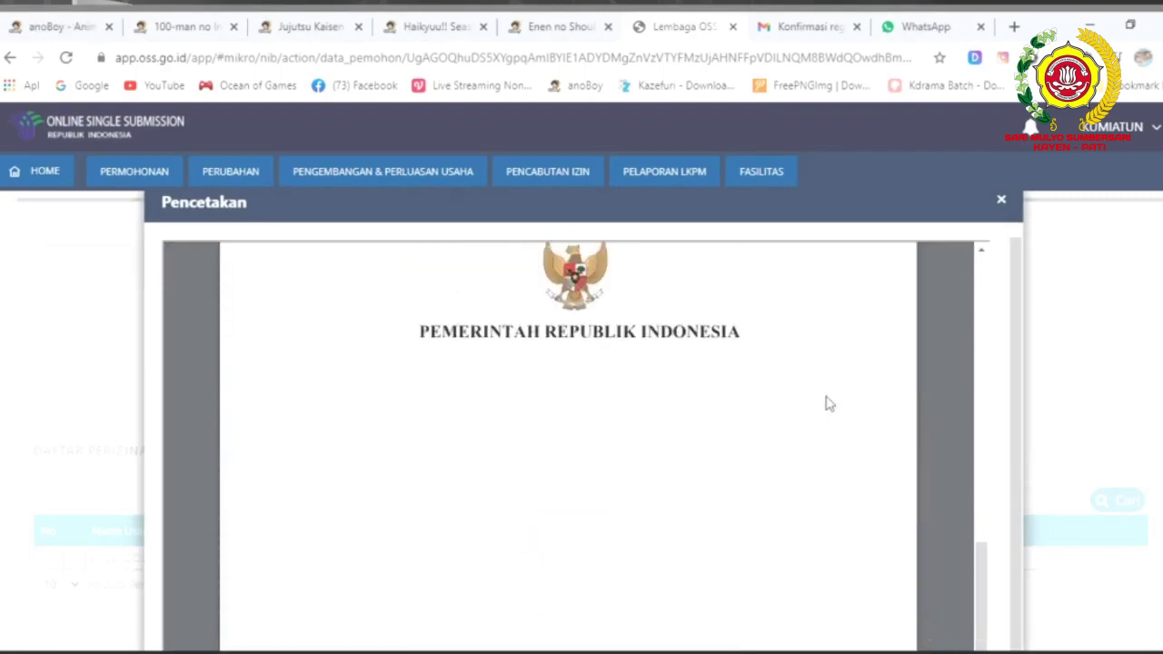
{"action": "scroll", "coordinate": [829, 403], "scroll_direction": "up", "scroll_amount": 6}
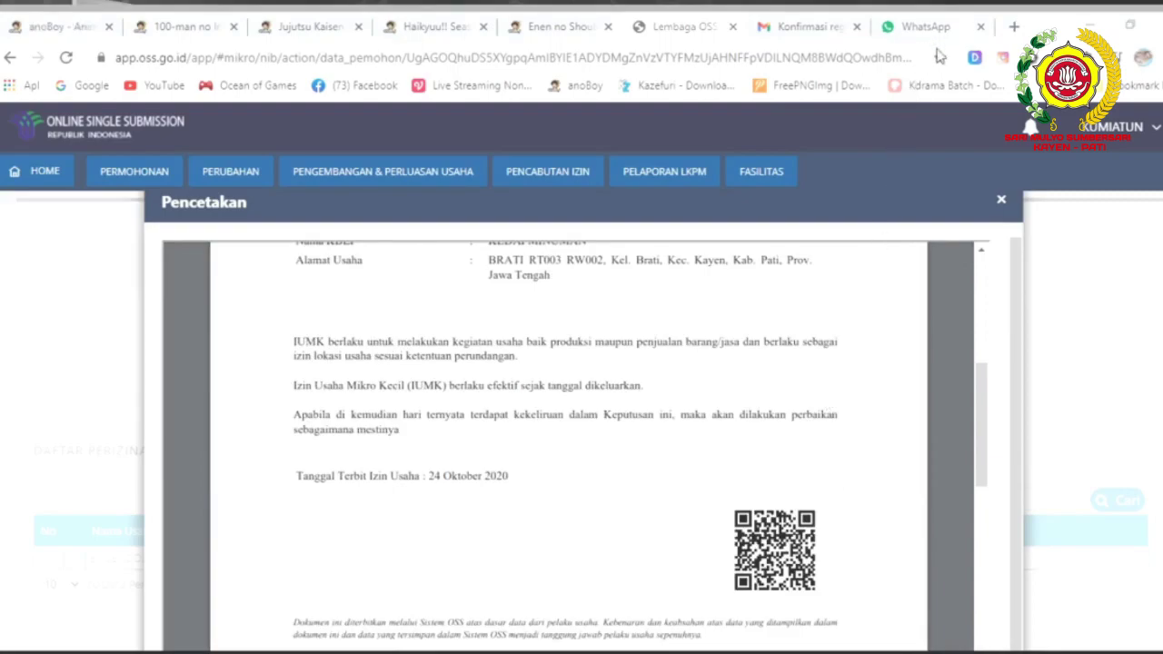
{"action": "scroll", "coordinate": [795, 406], "scroll_direction": "up", "scroll_amount": 7}
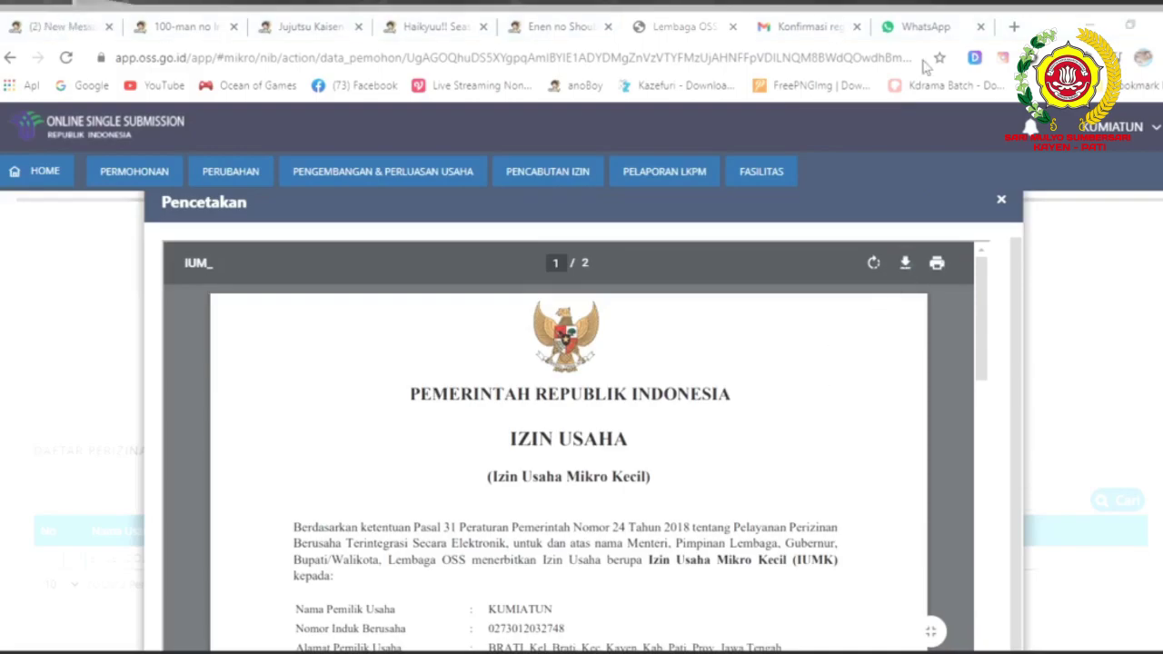
{"action": "left_click", "coordinate": [1001, 199]}
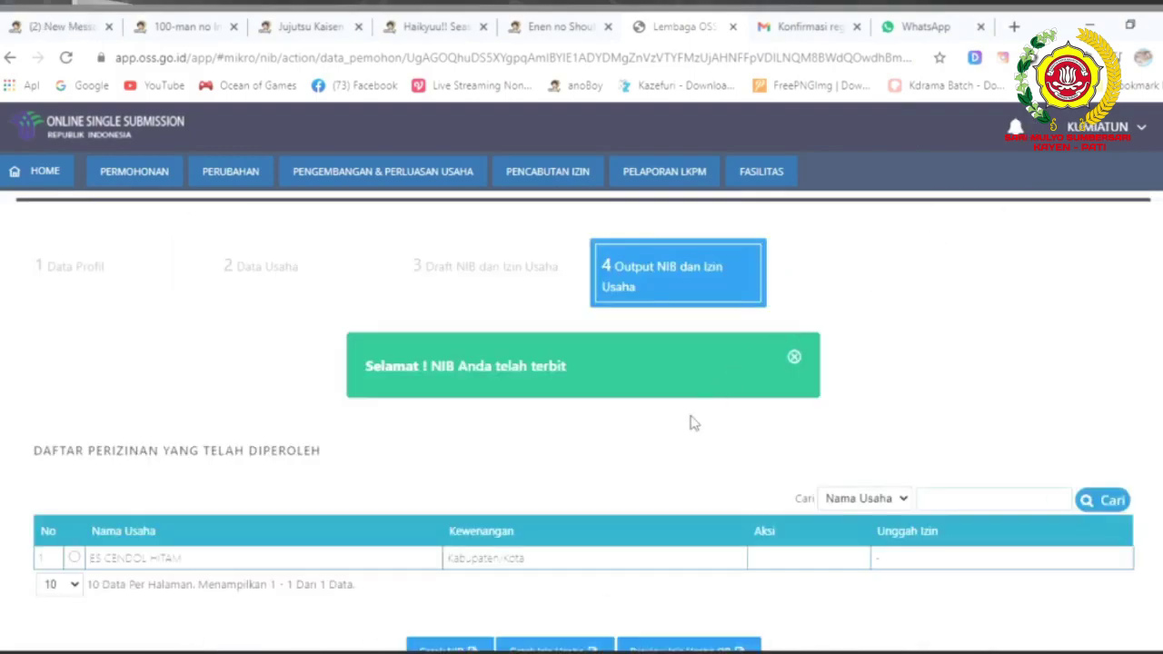
{"action": "scroll", "coordinate": [691, 423], "scroll_direction": "down", "scroll_amount": 4}
{"action": "scroll", "coordinate": [691, 422], "scroll_direction": "up", "scroll_amount": 2}
{"action": "scroll", "coordinate": [691, 423], "scroll_direction": "up", "scroll_amount": 2}
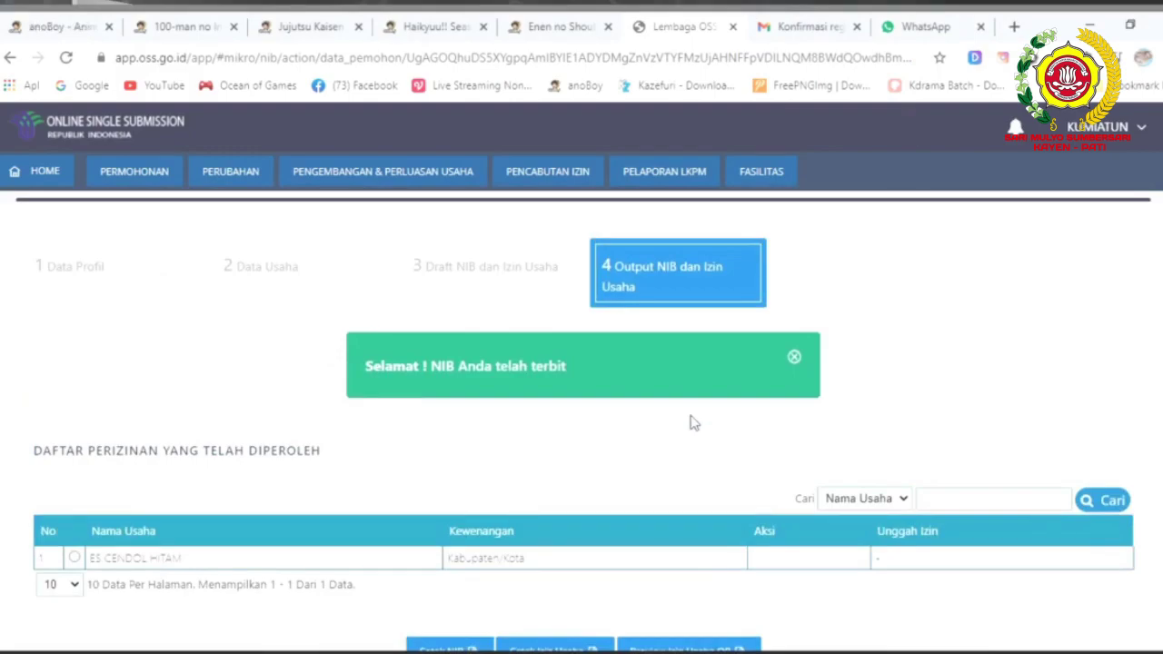